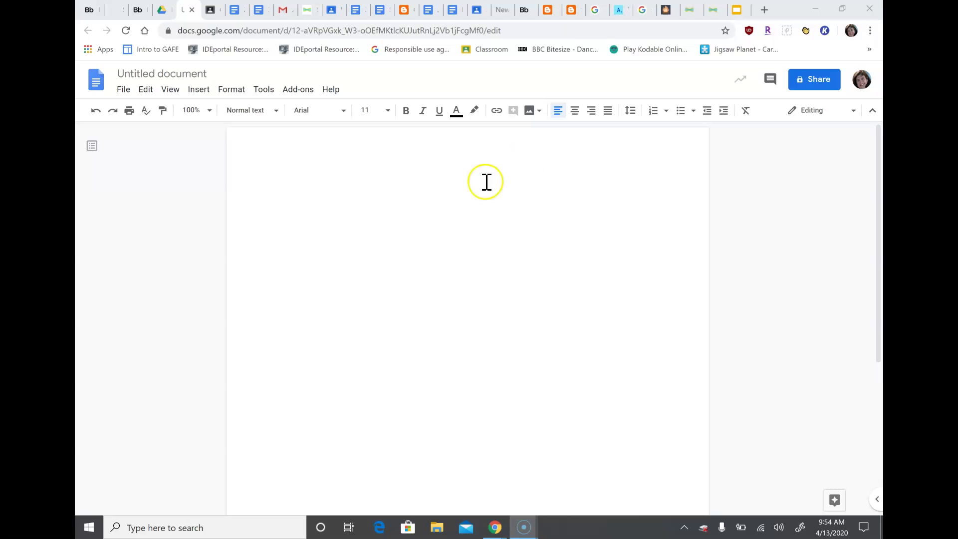
Rename the blank document to 'April Haiku'.
left_click(442, 198)
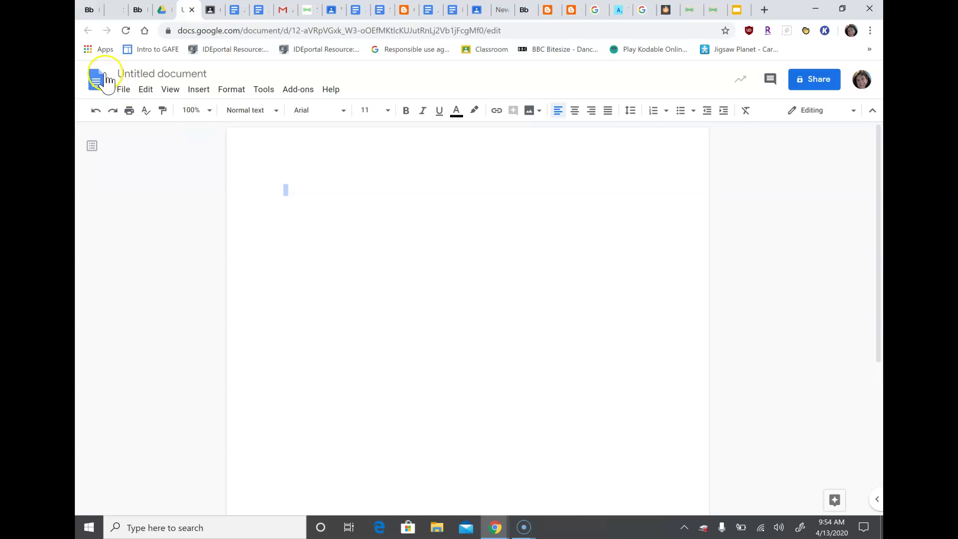
left_click(135, 75)
type("A")
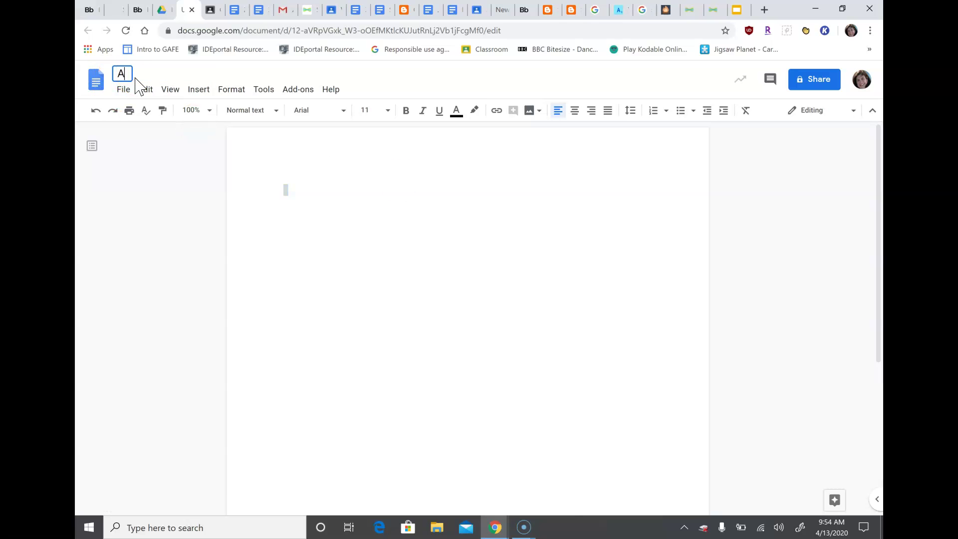
type("pril Haiku")
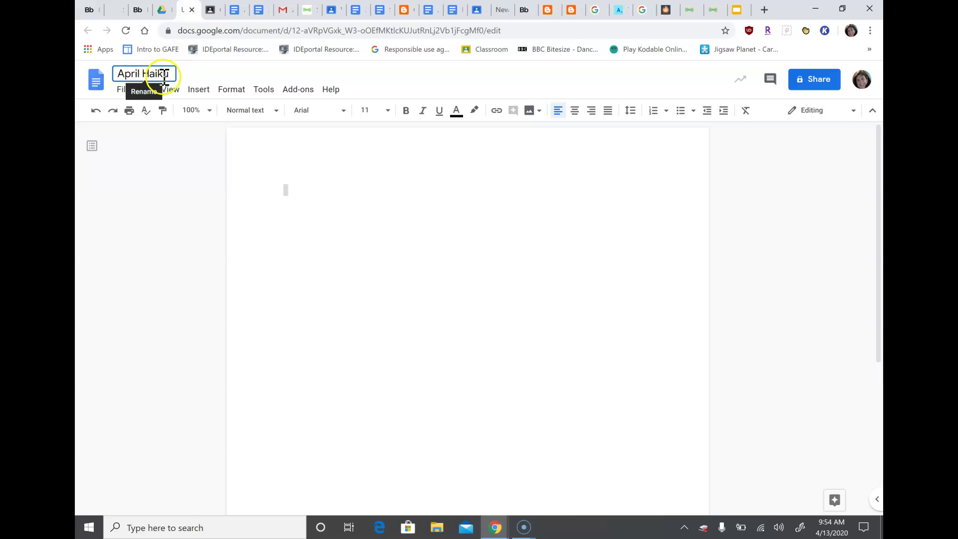
left_click(287, 193)
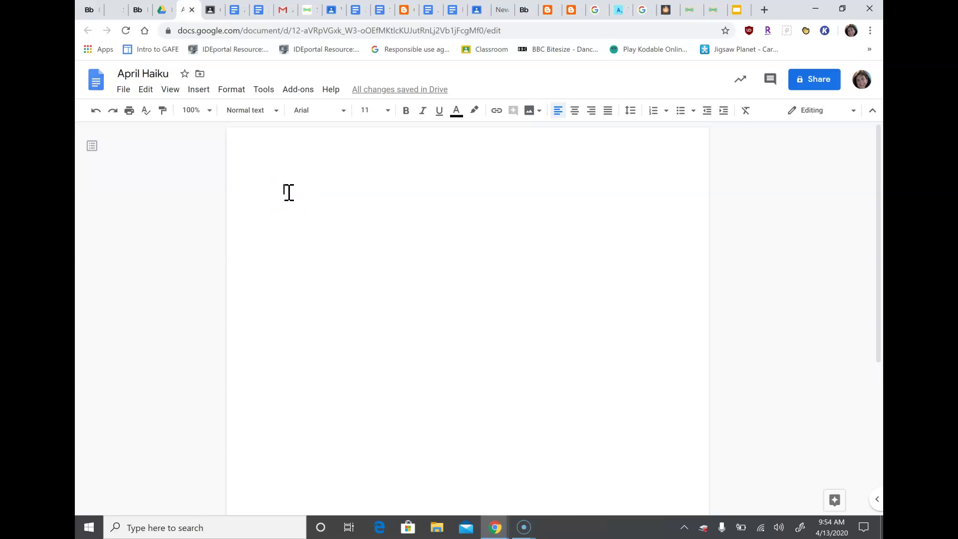
Type the haiku lines 'April is rainy', 'Rain brings us lots of flowers', 'I guess it's worth it'.
left_click(272, 194)
type("A")
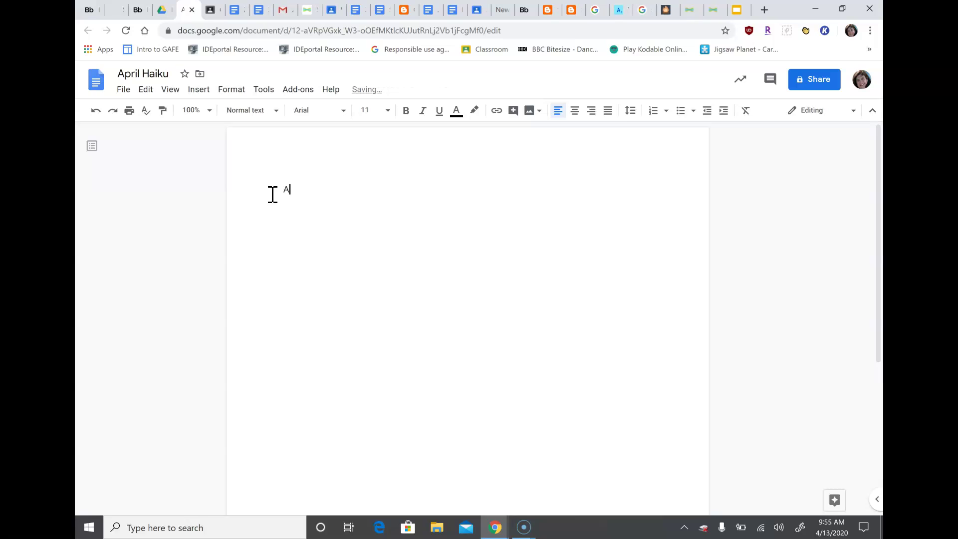
type("pril is rainy")
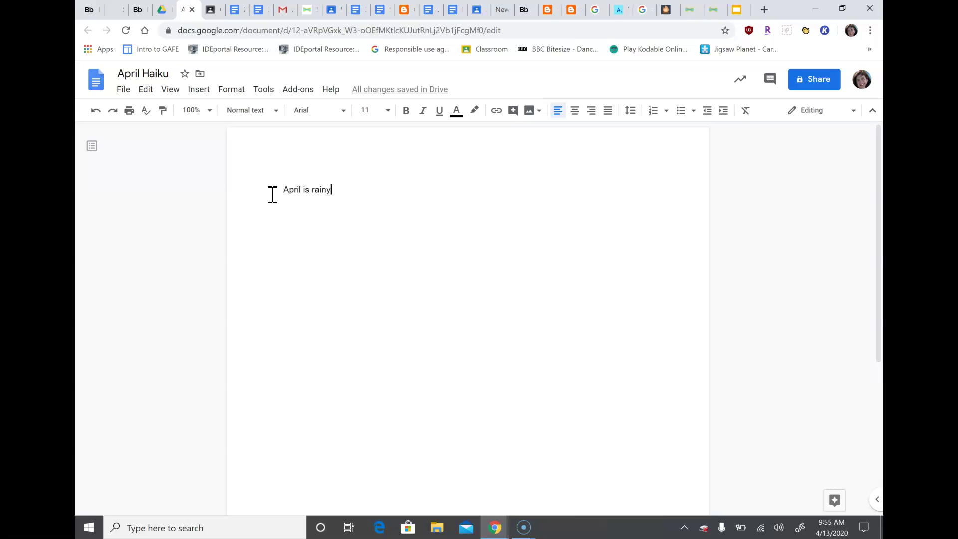
key("Return")
type("R")
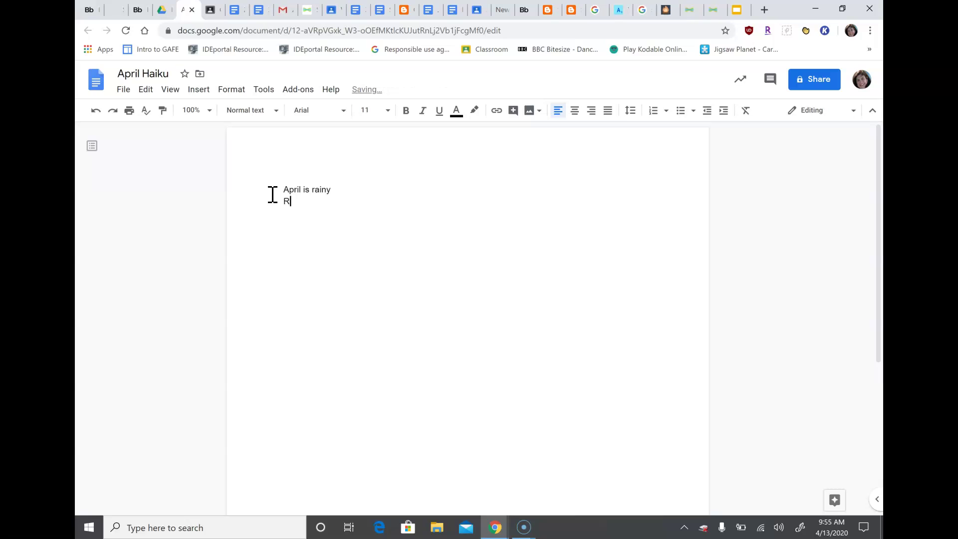
type("ain brings us lots of flowers")
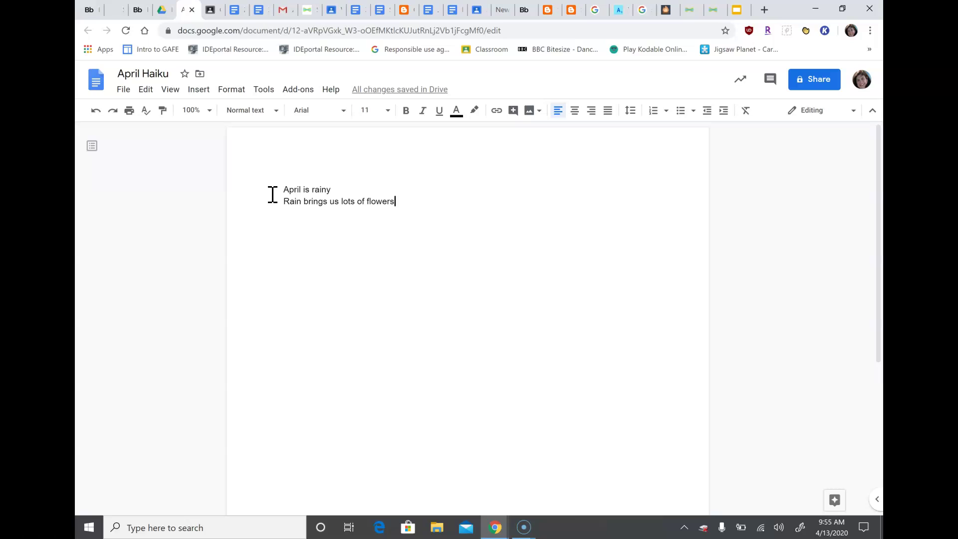
key("Return")
type("I")
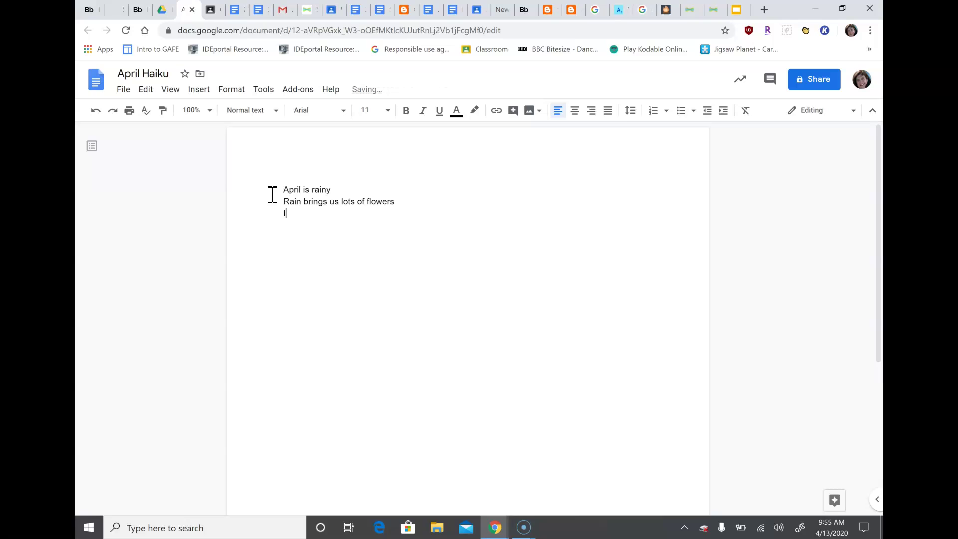
type(" guess it's worth it")
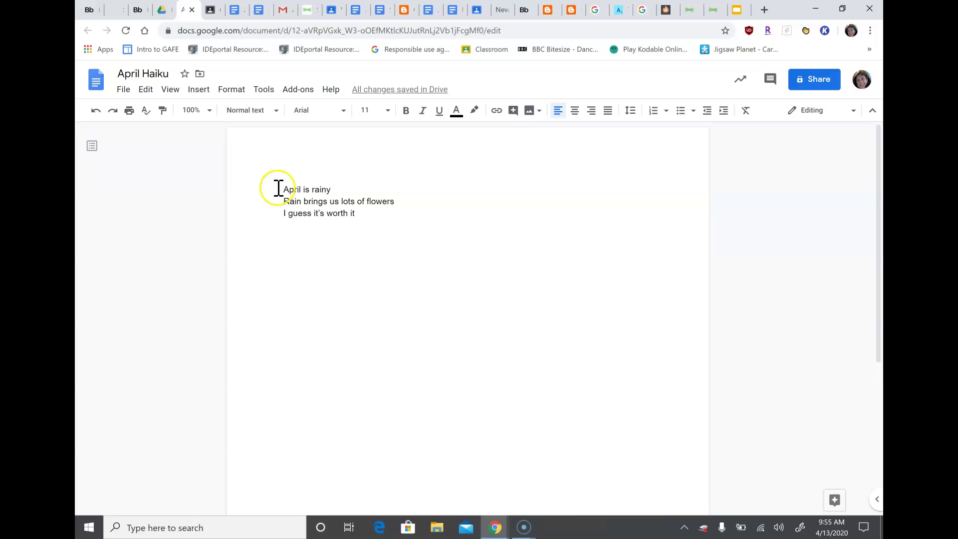
Insert the title 'April' above the haiku with a blank line beneath it.
left_click(286, 187)
key("Return")
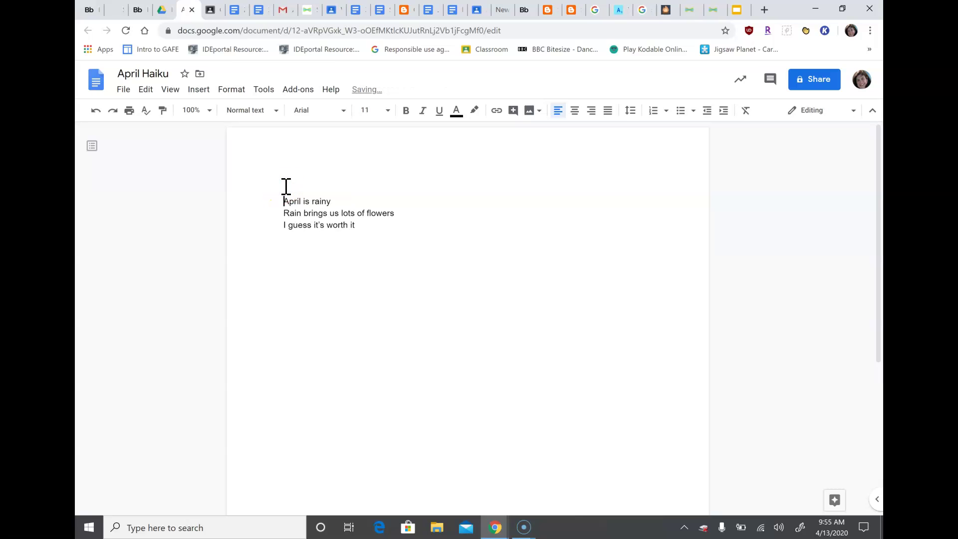
type("Ap")
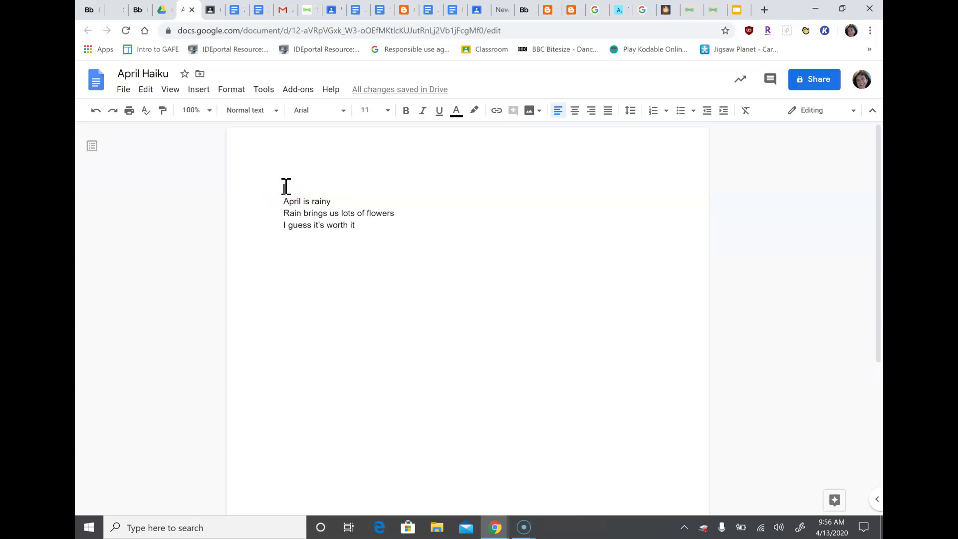
type("r")
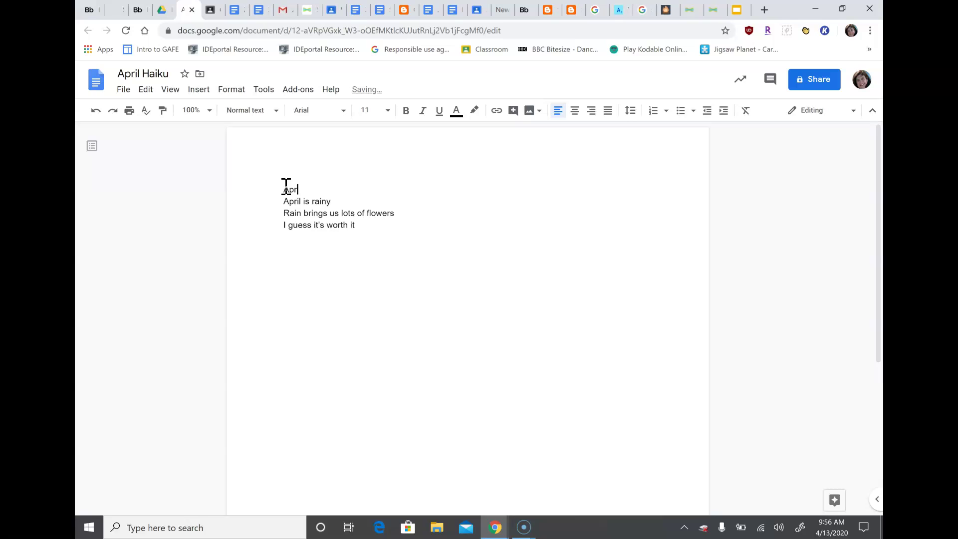
type("il")
key("Return")
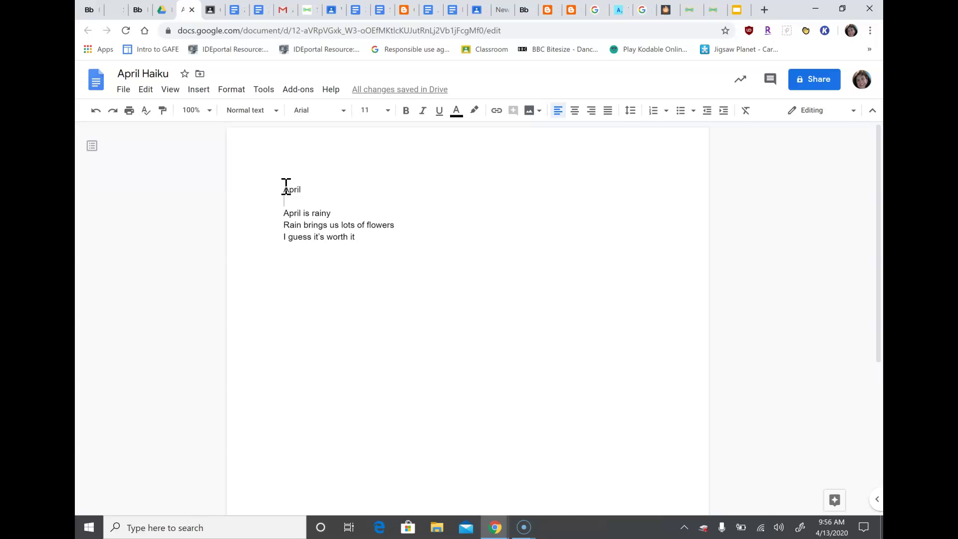
left_click(284, 190)
Set the title and haiku lines to 24 pt.
left_click_drag(283, 190, 397, 244)
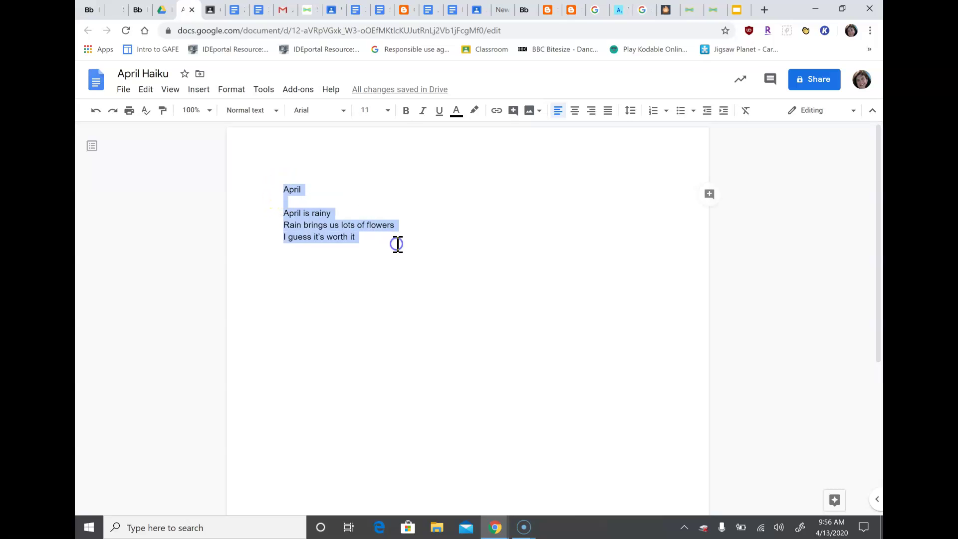
left_click(388, 110)
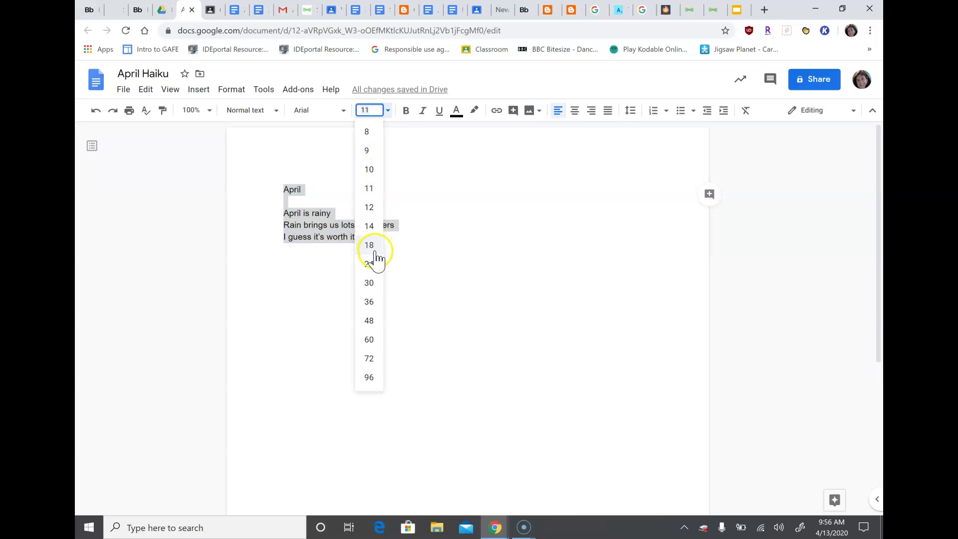
left_click(369, 263)
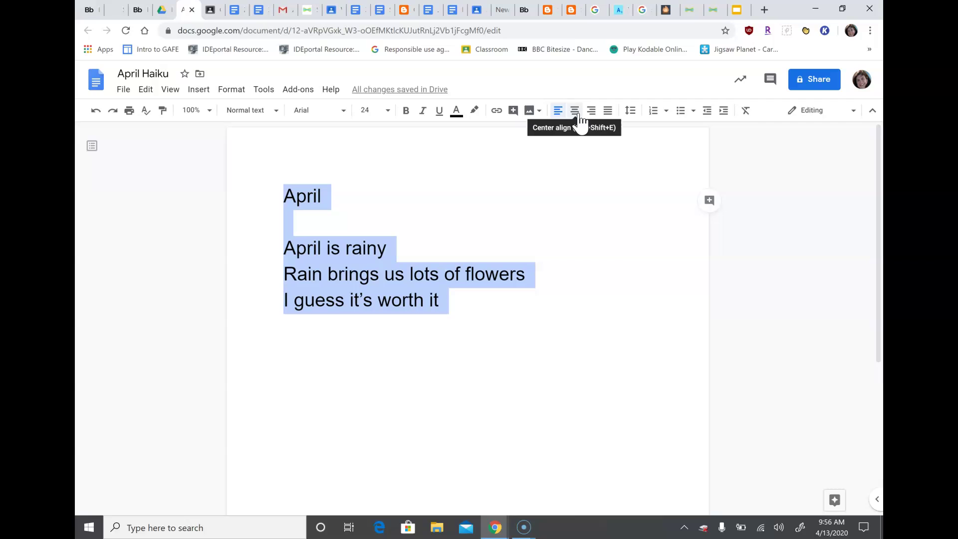
Center-align every line of the poem.
left_click(484, 188)
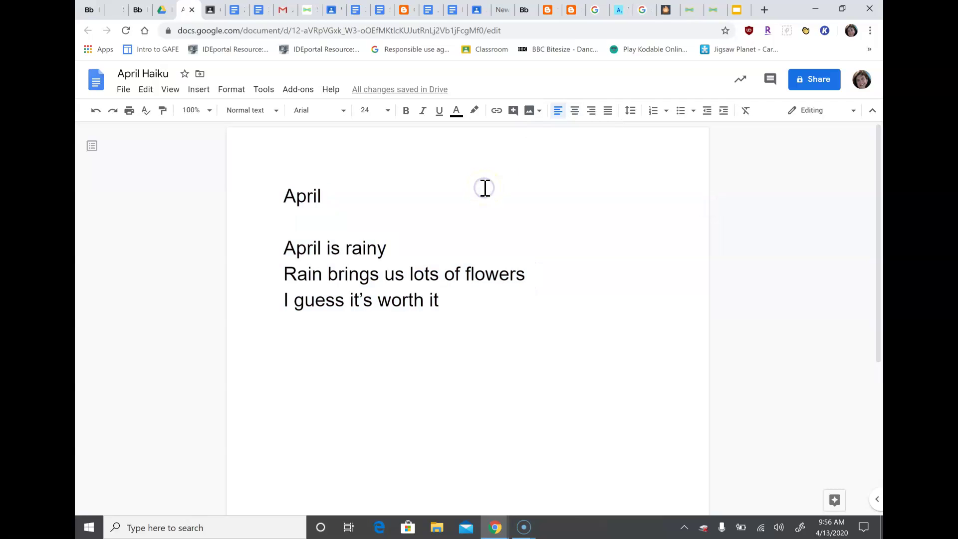
key("ctrl+a")
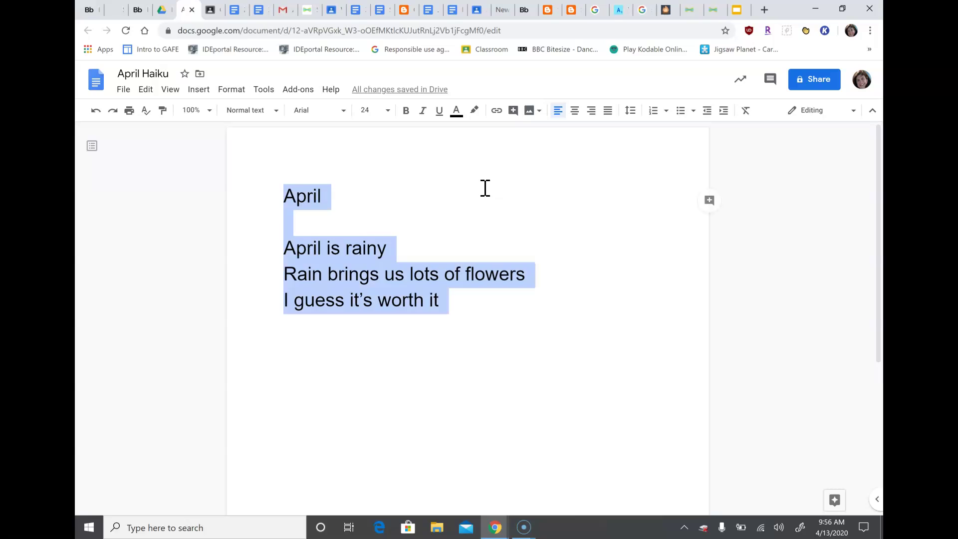
left_click(575, 111)
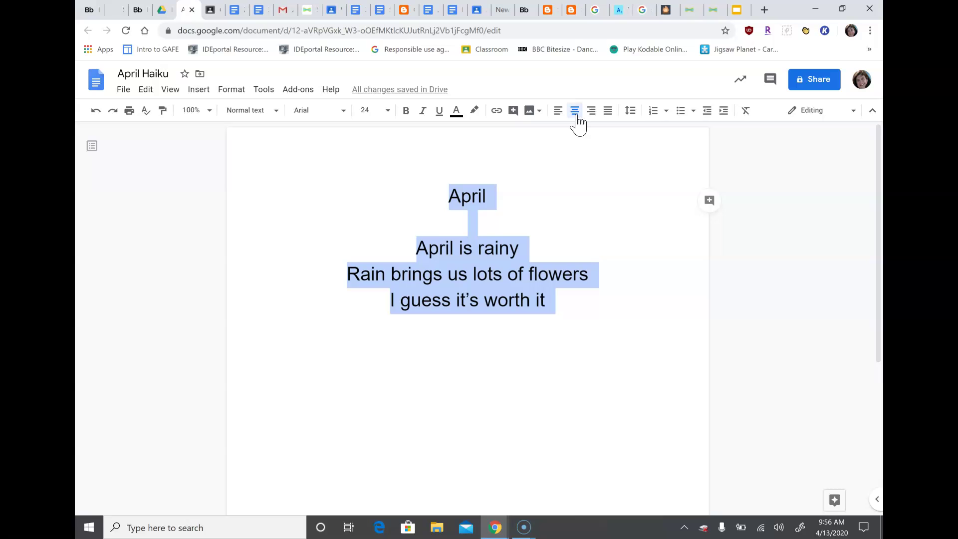
Set the whole poem, title included, in Century Gothic.
left_click(347, 112)
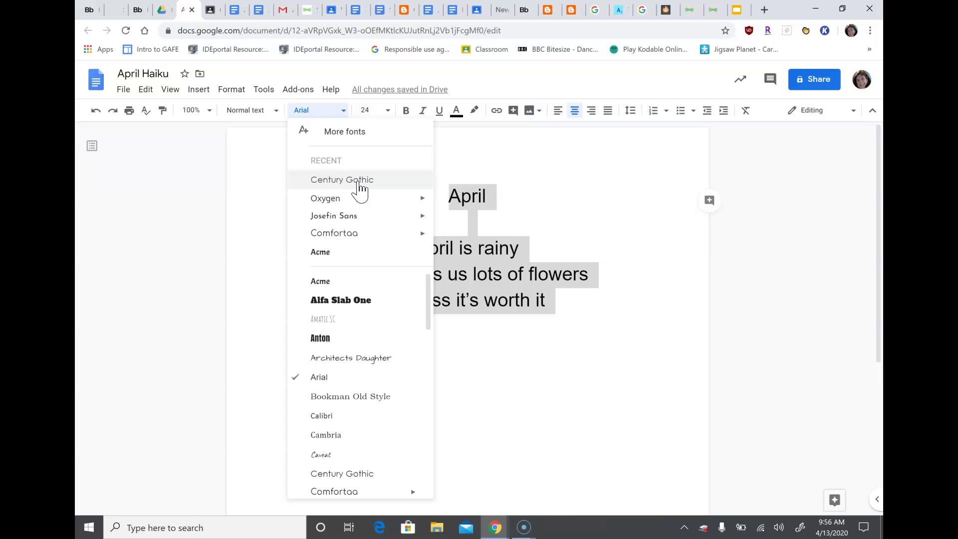
left_click(359, 184)
left_click(541, 236)
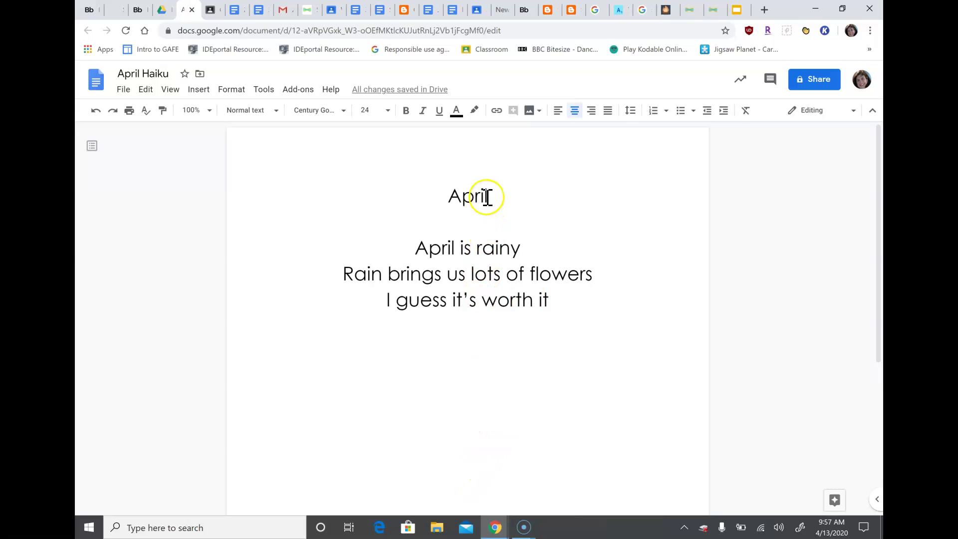
Make the title 'April' bold and underlined.
left_click_drag(488, 195, 446, 192)
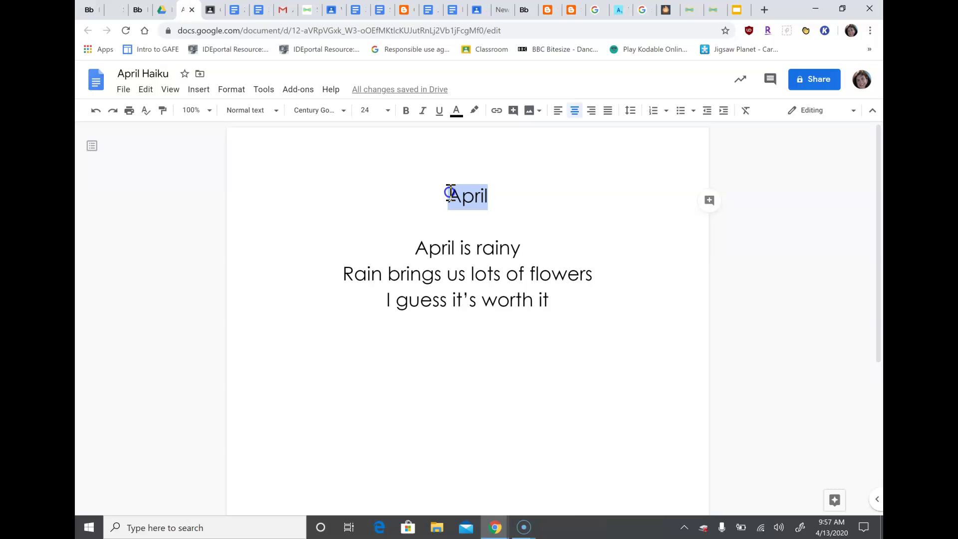
left_click(405, 115)
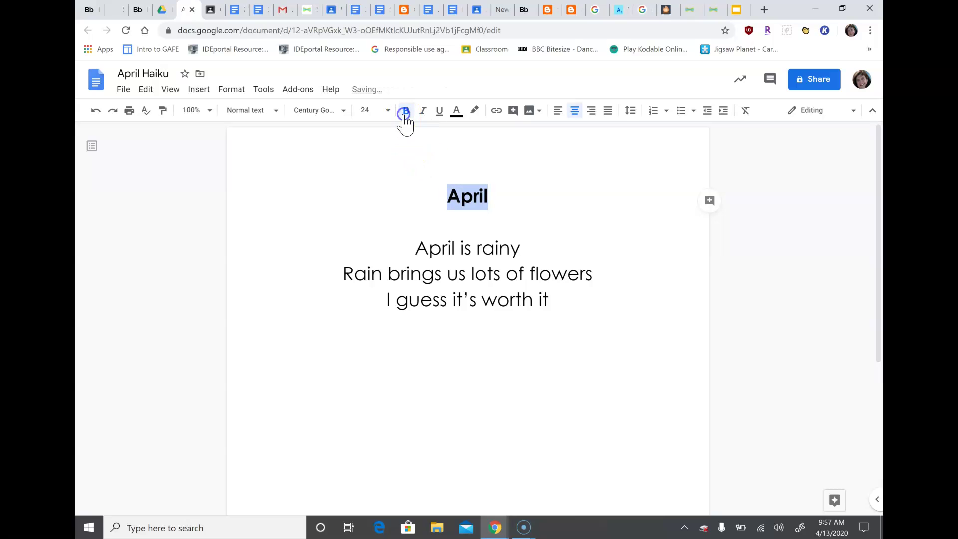
left_click(439, 114)
left_click(504, 193)
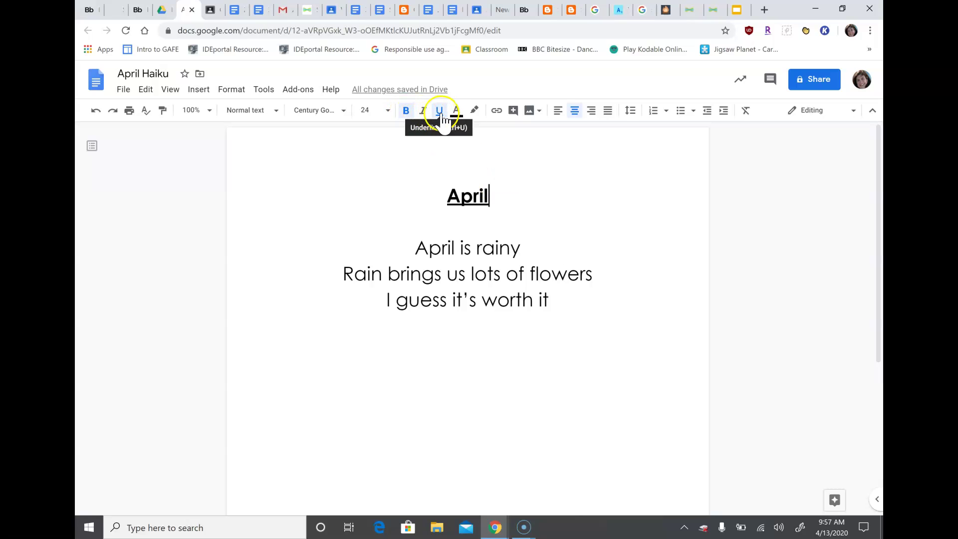
Add a new line below the title with bold and underline turned off.
left_click(407, 111)
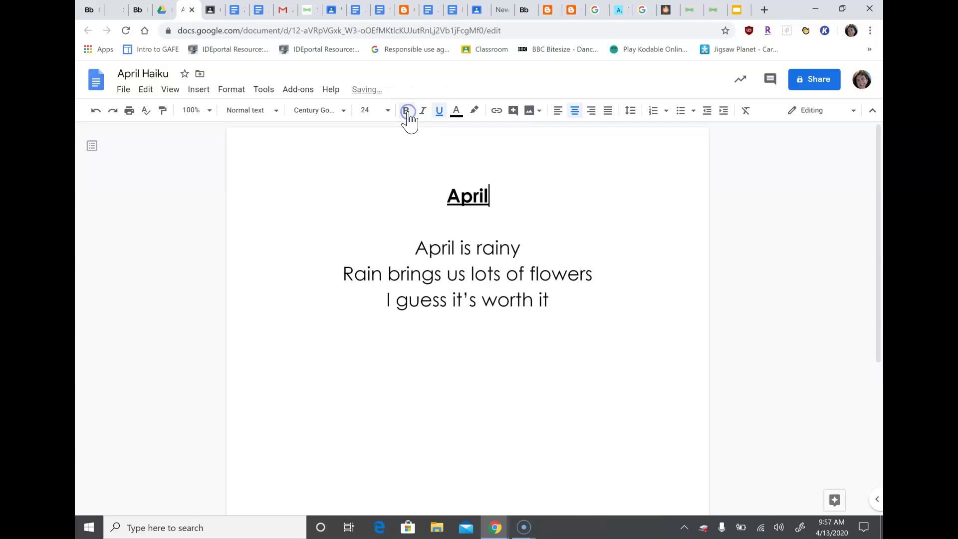
left_click(439, 115)
key("Return")
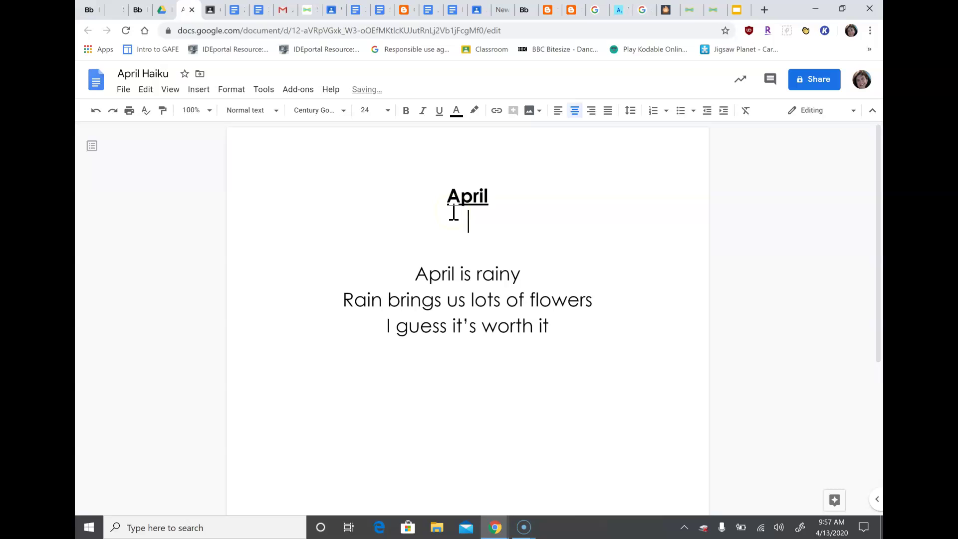
left_click(406, 111)
left_click(439, 111)
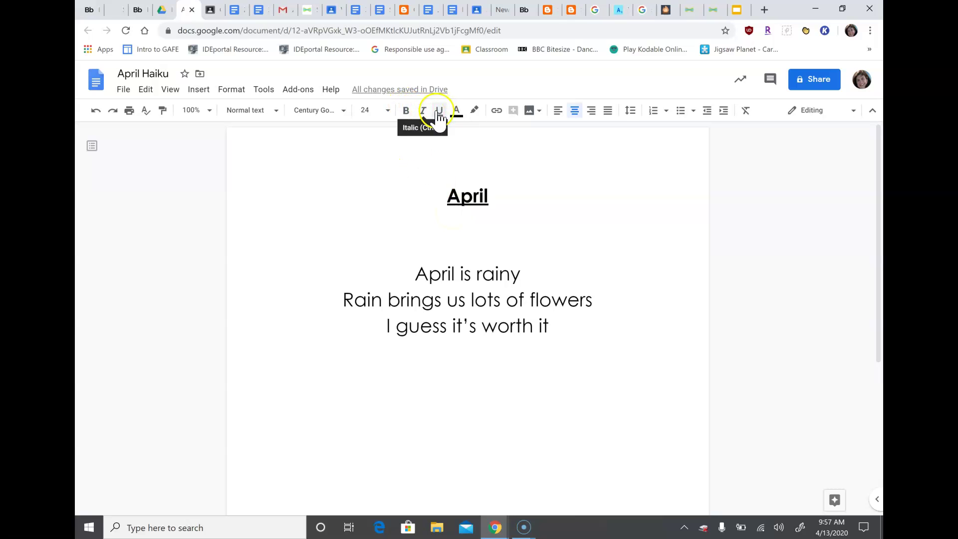
Type a non-underlined byline 'by' plus the author's name under the title, then select it.
left_click(439, 111)
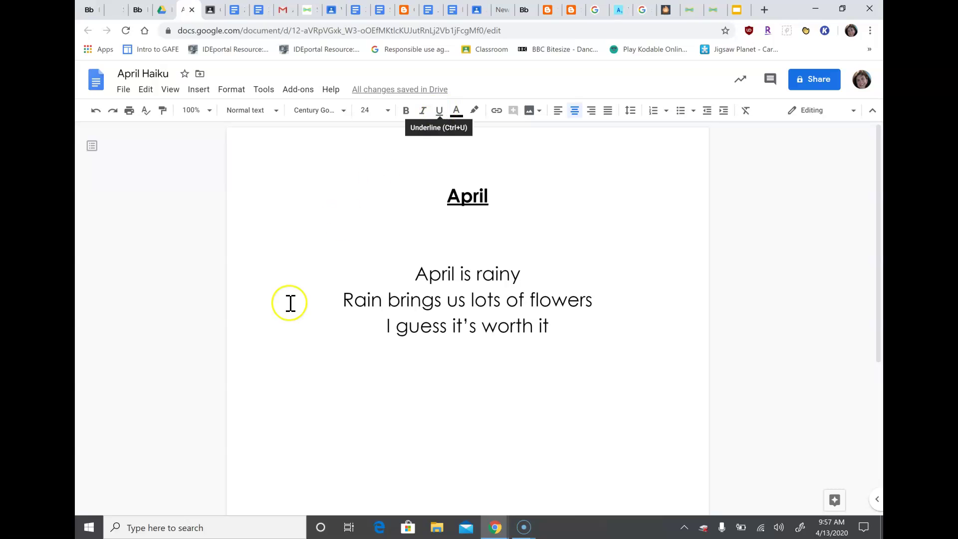
type("by Mrs. St")
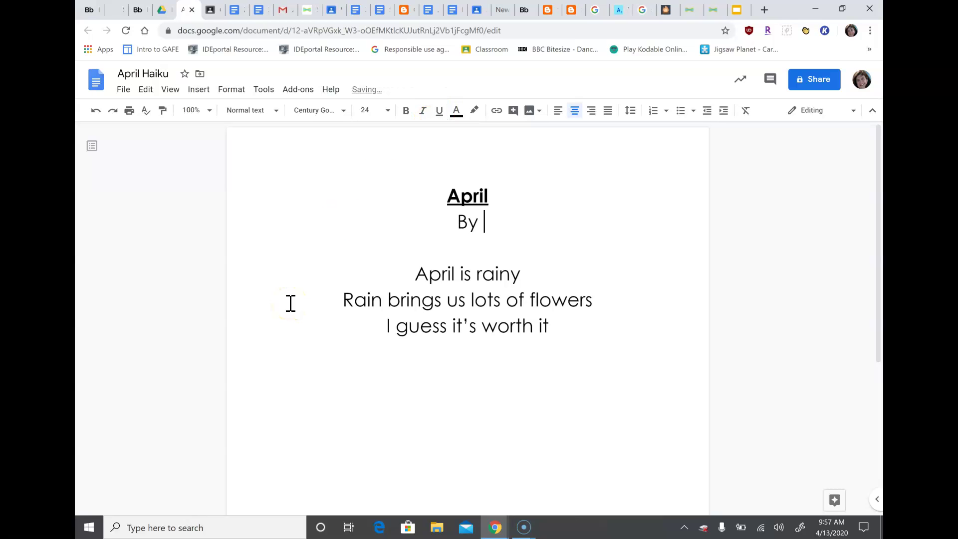
type("aff")
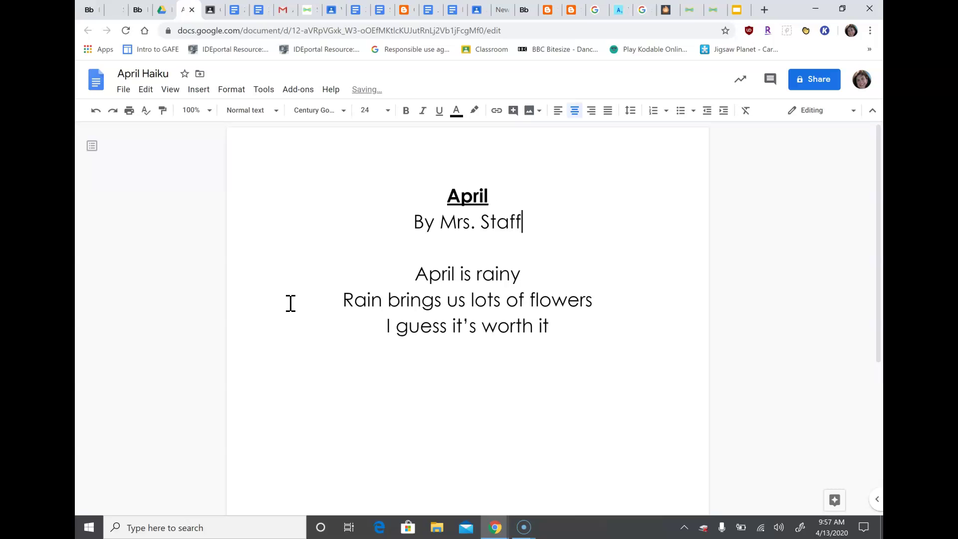
type("ord")
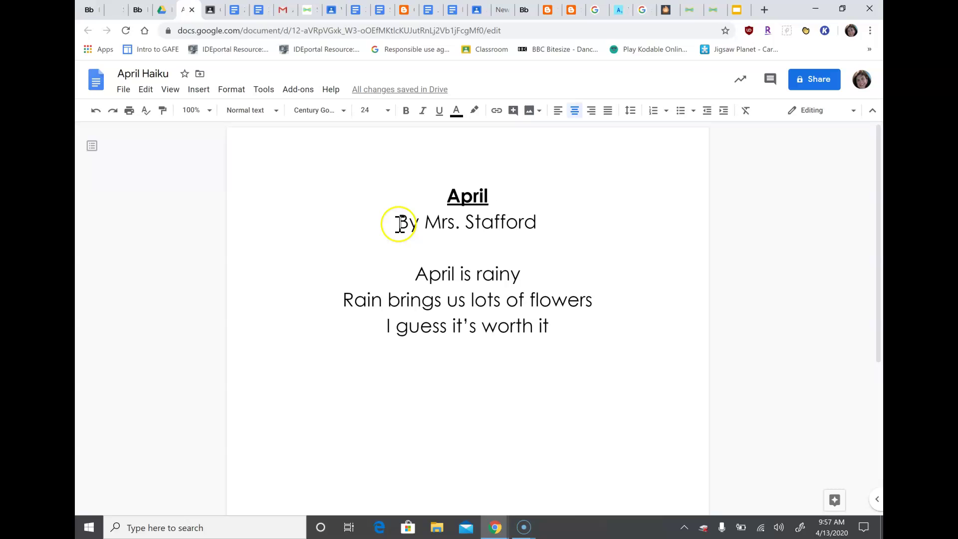
left_click_drag(398, 223, 548, 224)
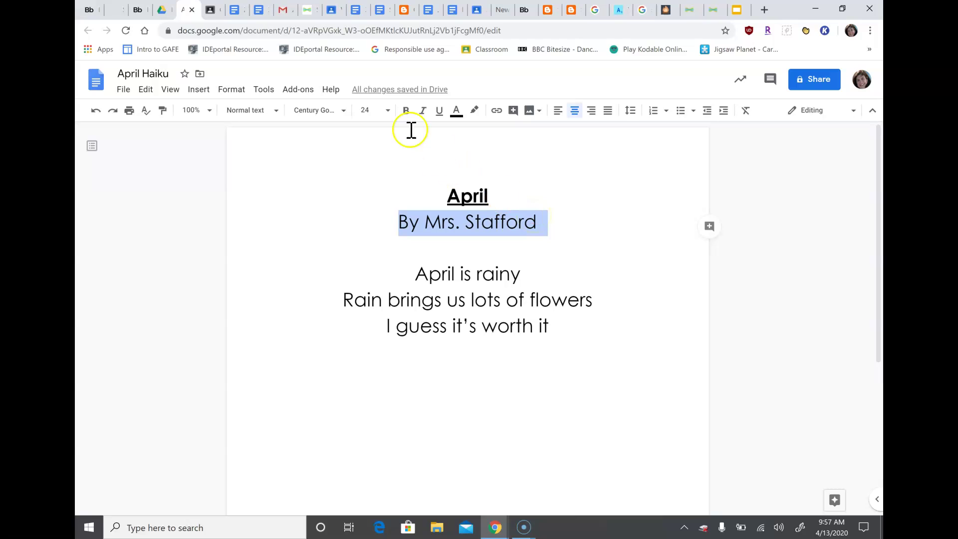
Shrink the byline to 12 pt and check its new size.
left_click(389, 112)
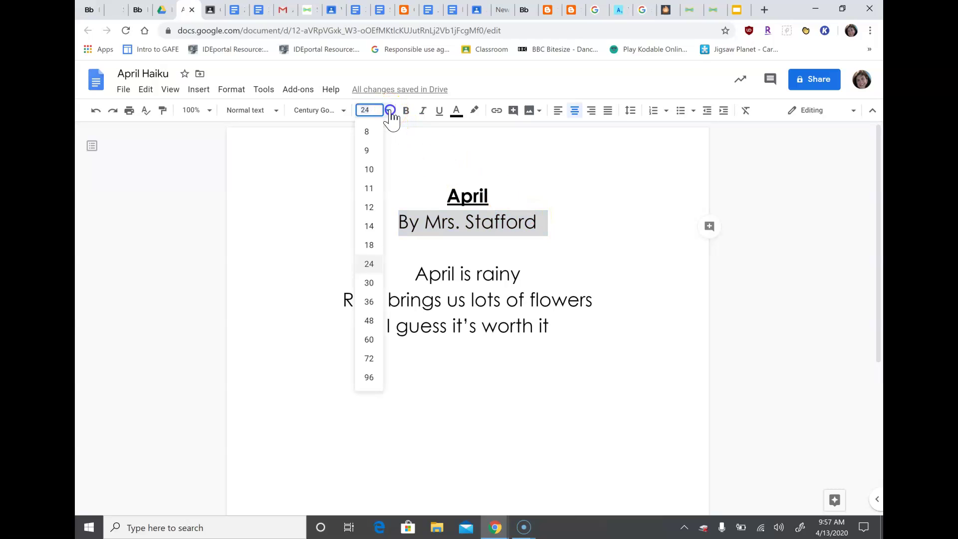
left_click(369, 207)
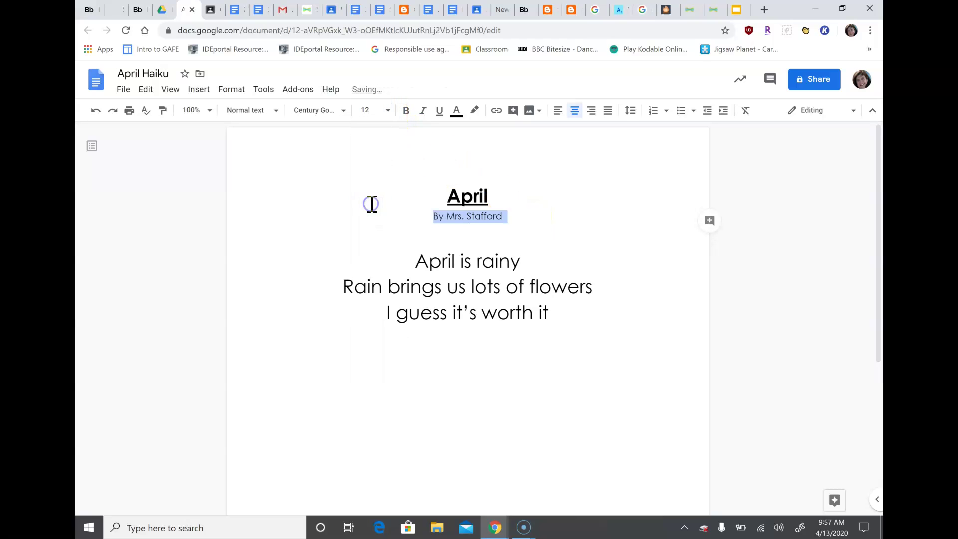
left_click(506, 236)
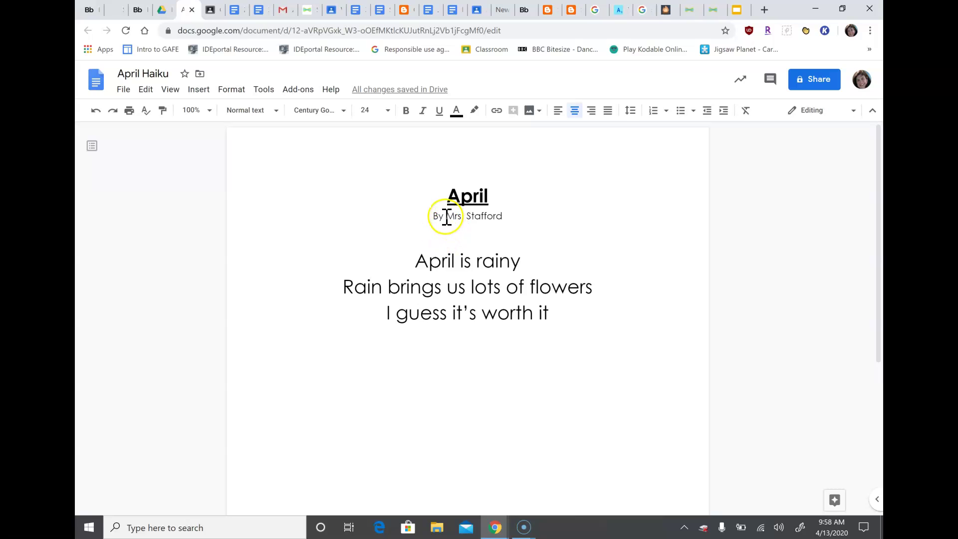
left_click(447, 216)
left_click(435, 215)
left_click(521, 222)
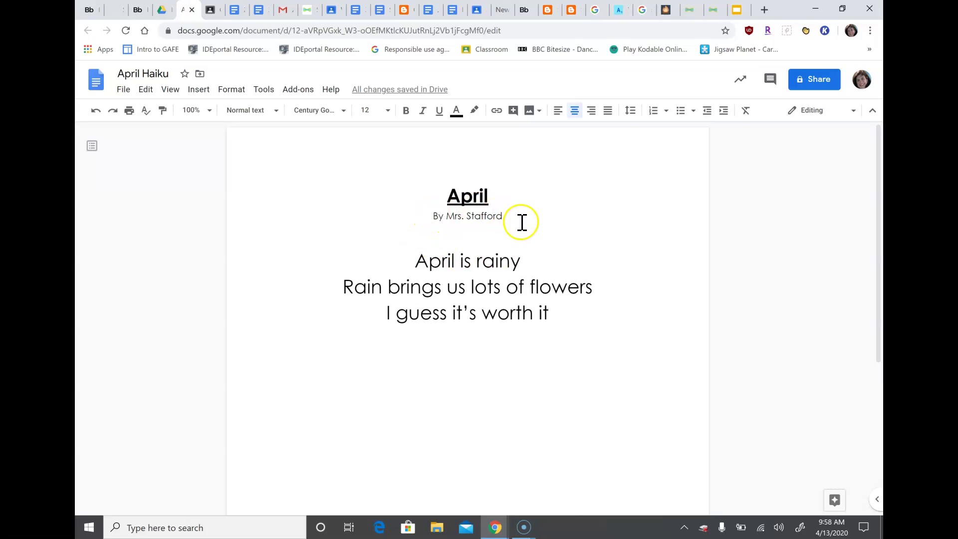
left_click(487, 240)
Try Insert > Image, then open the toolbar's image options on the line below the byline.
left_click(201, 91)
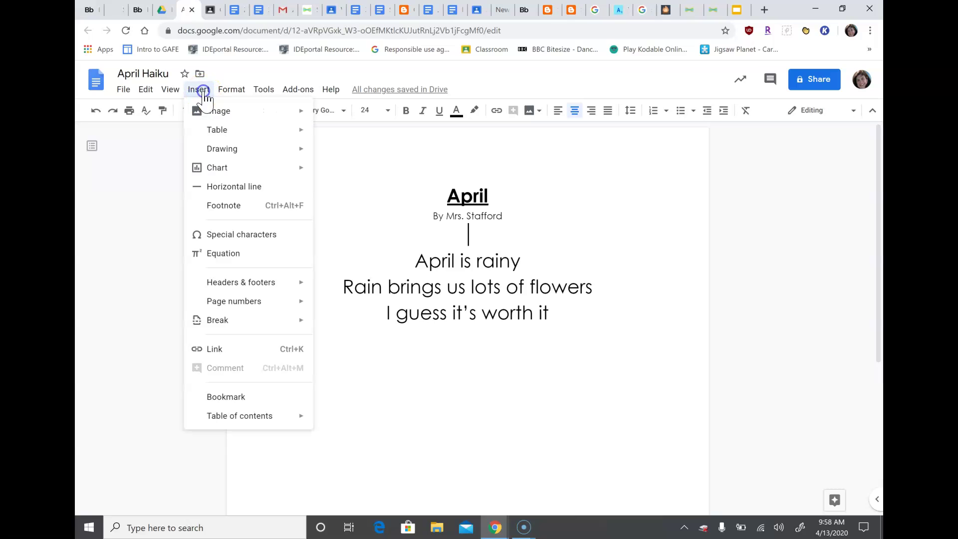
mouse_move(210, 116)
left_click(254, 113)
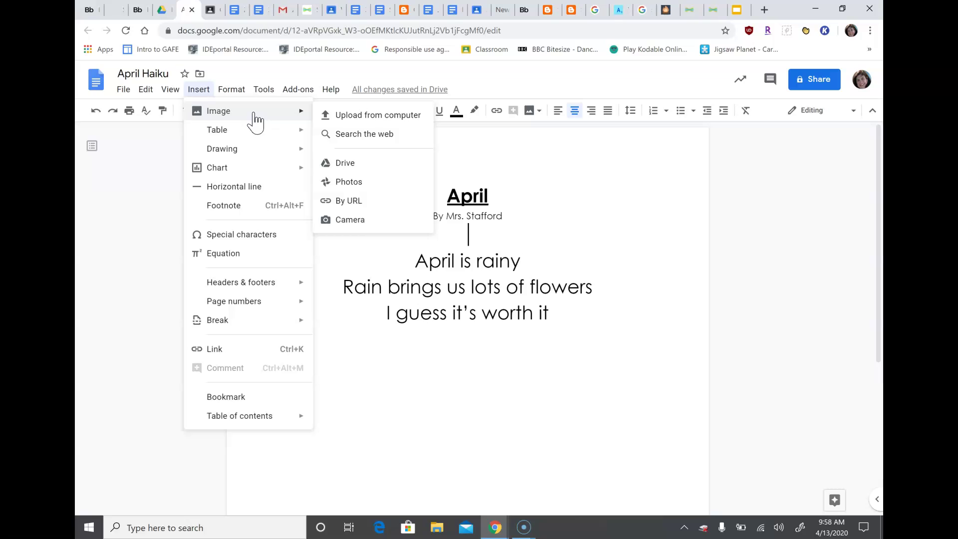
left_click(329, 135)
left_click(545, 156)
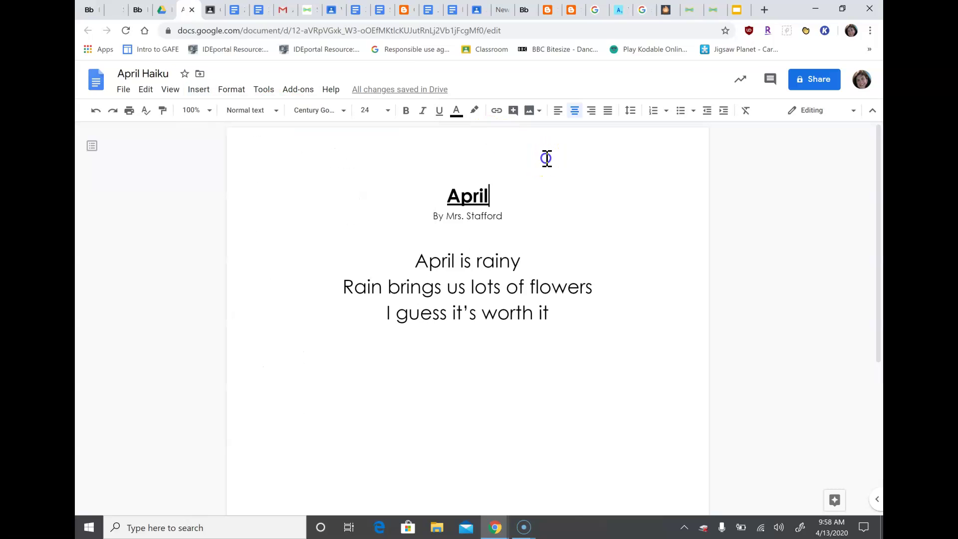
left_click(469, 238)
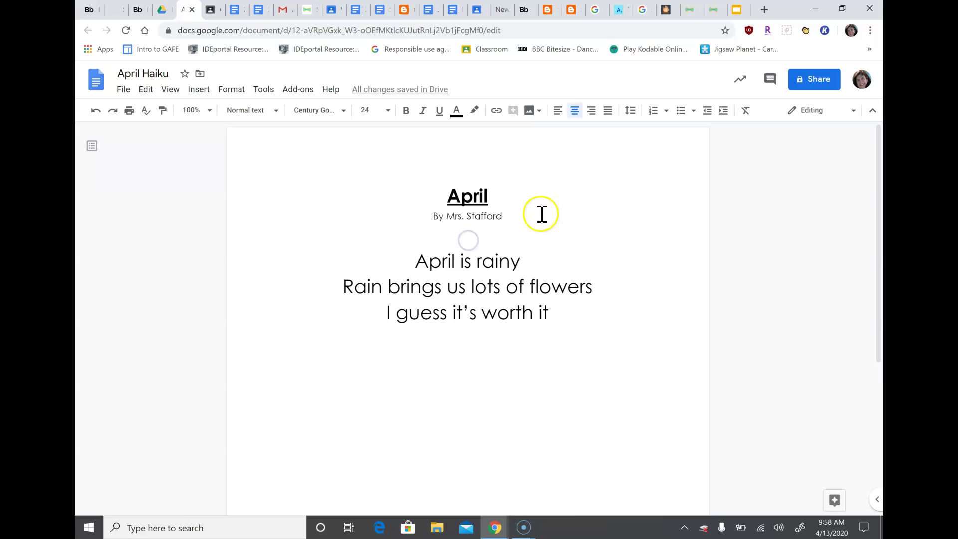
left_click(534, 116)
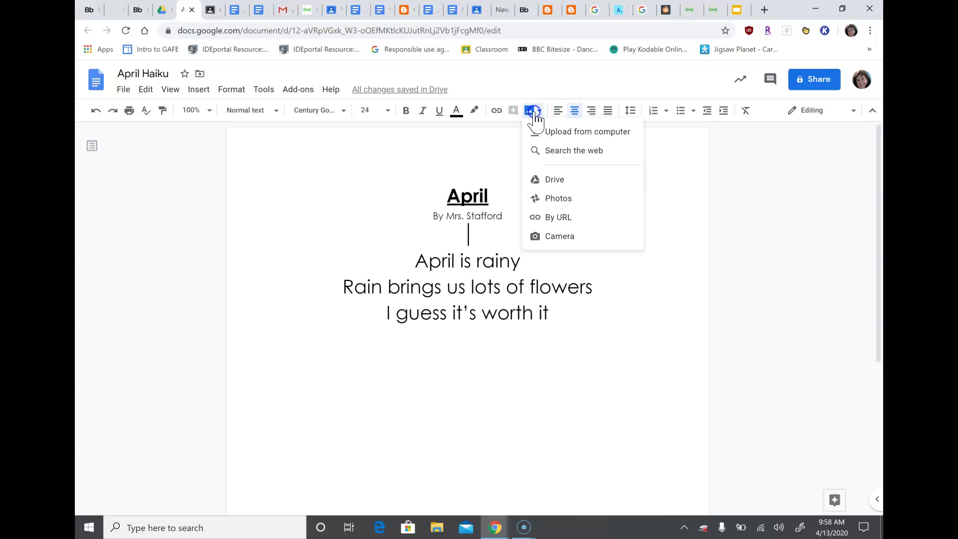
Open the web image search and remove the stray 'april' typed into the document.
left_click(541, 149)
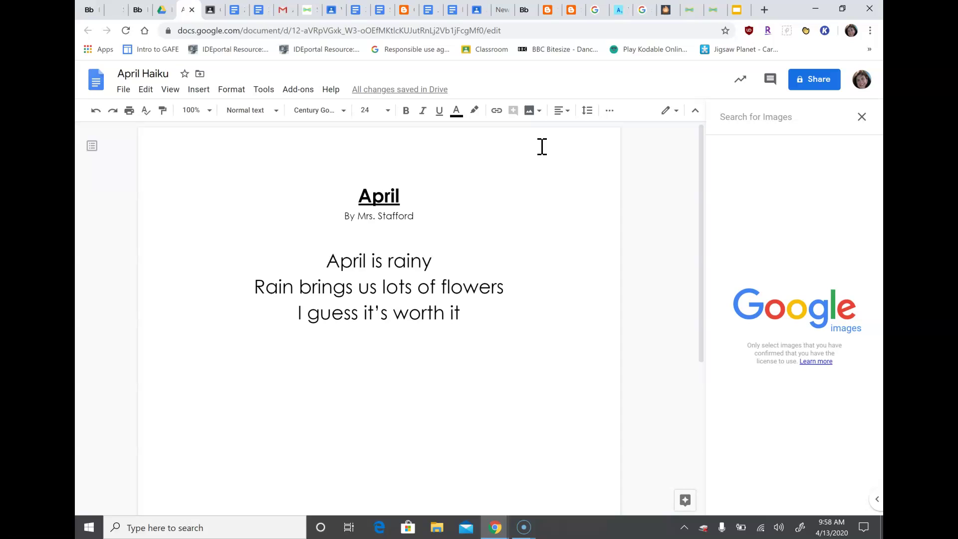
left_click(541, 146)
type("april")
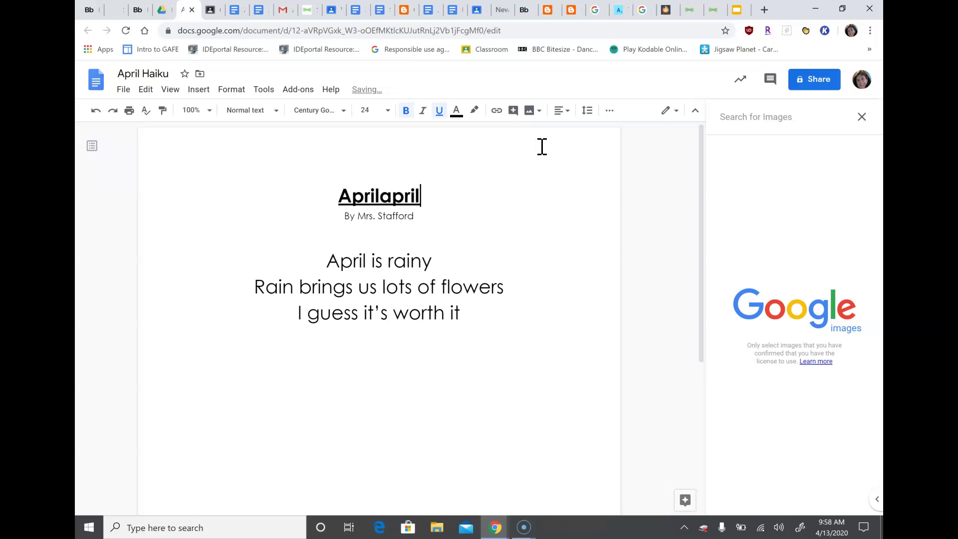
left_click(763, 124)
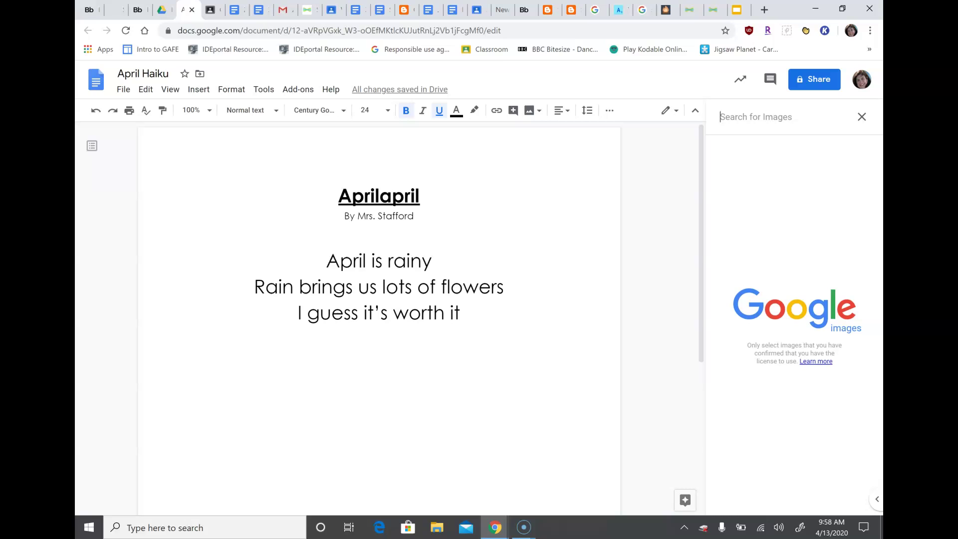
left_click(423, 198)
key("BackSpace")
key("BackSpace")
key("BackSpace")
key("BackSpace")
key("BackSpace")
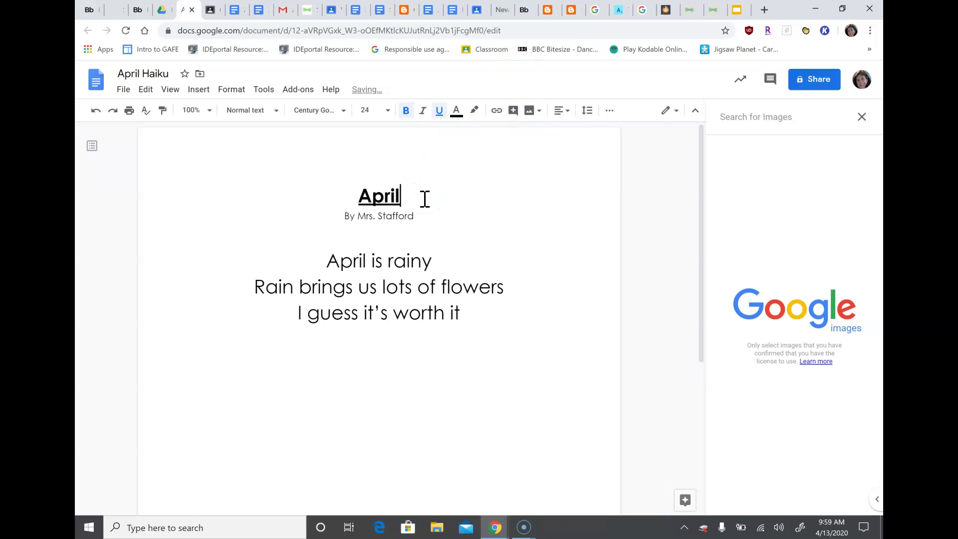
Run a web image search for 'april'.
left_click(727, 117)
type("april")
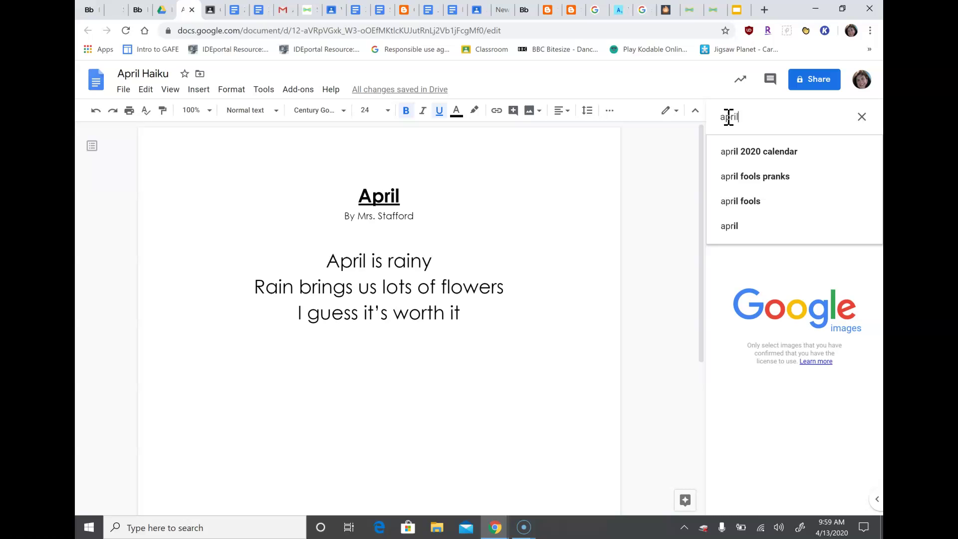
key("Return")
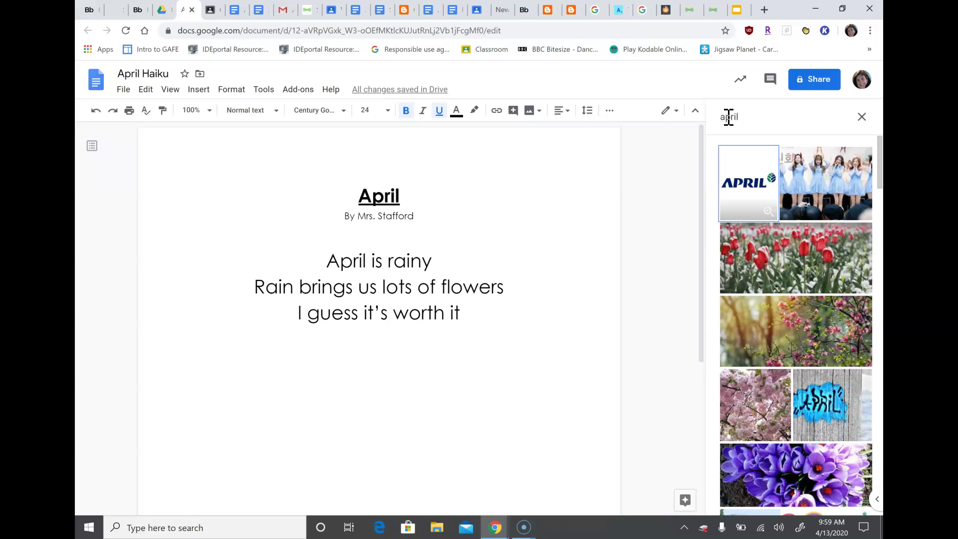
Pick the rainy flower-field picture from the image search results and insert it under the April title.
scroll(796, 325, "down", 5)
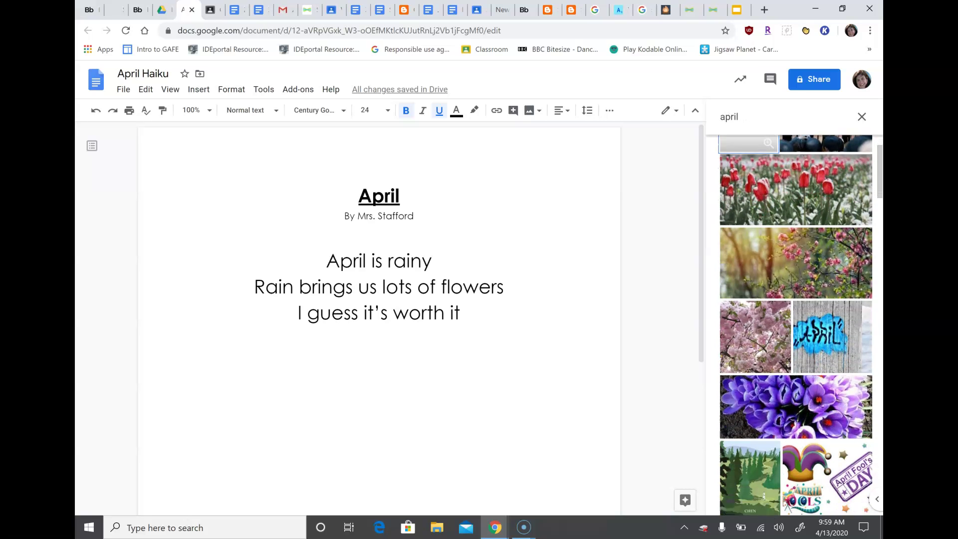
scroll(796, 324, "down", 5)
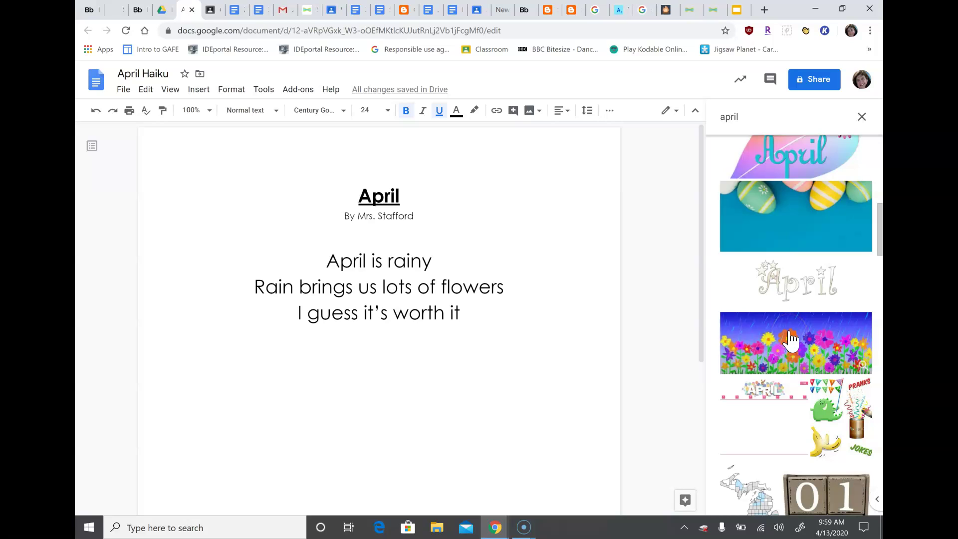
left_click(788, 333)
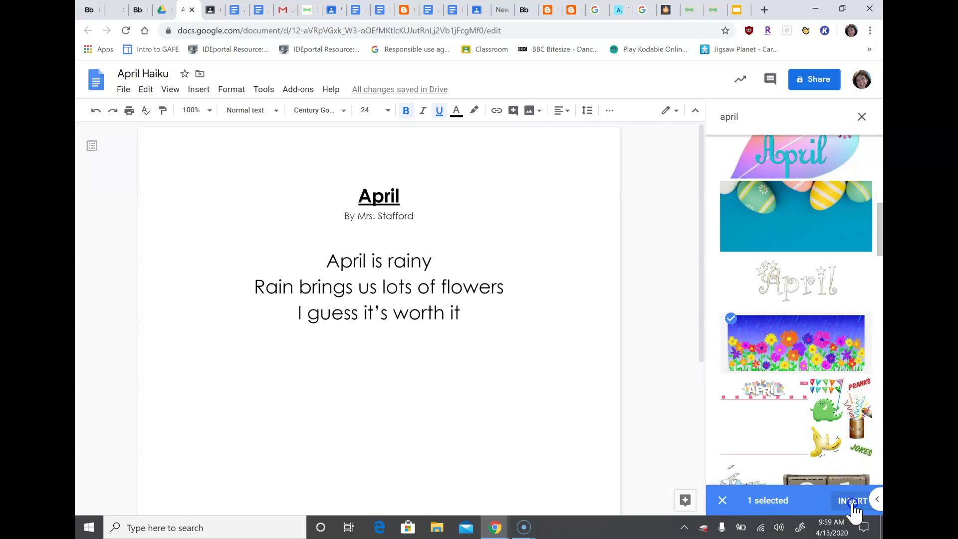
left_click(852, 501)
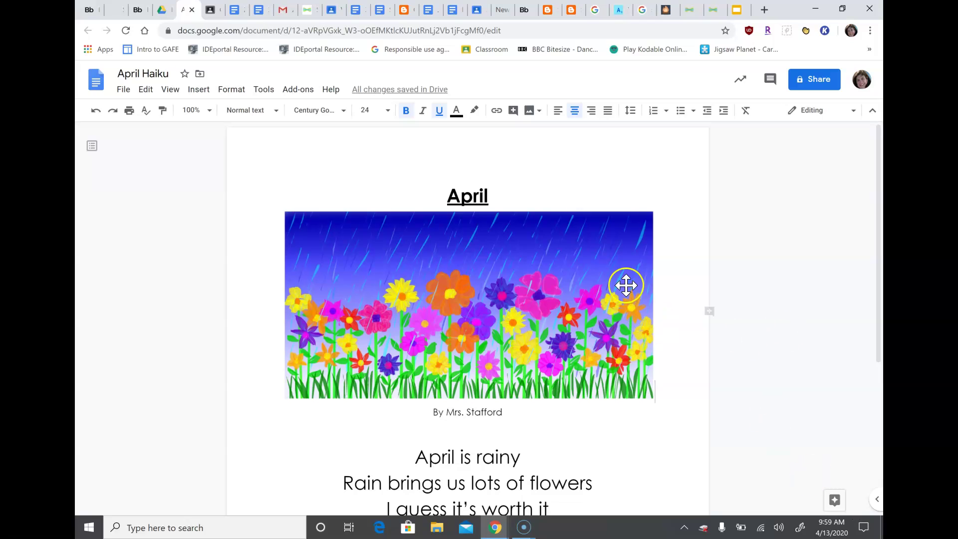
Drag the flower image's top-right corner handle inward to shrink the picture substantially.
left_click(651, 215)
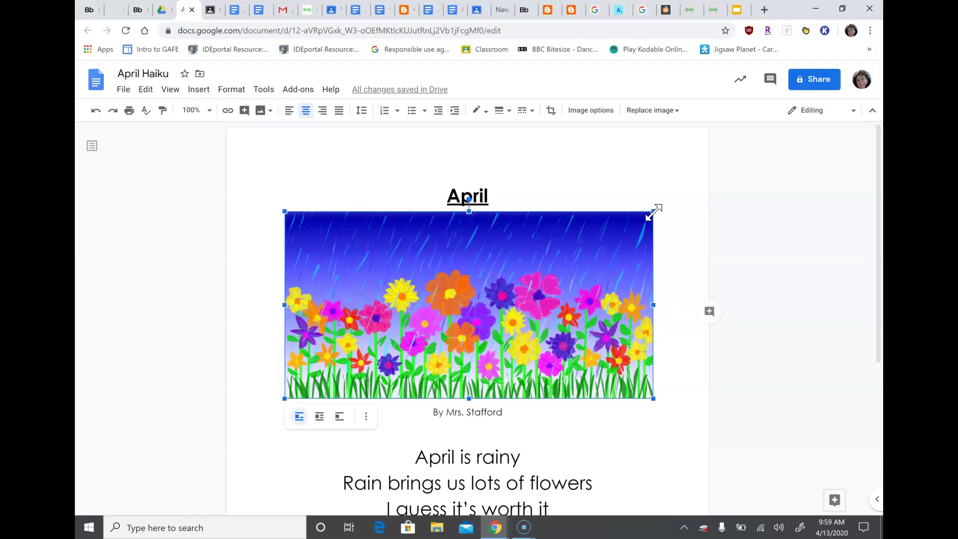
left_click_drag(653, 211, 653, 212)
left_click_drag(653, 212, 453, 337)
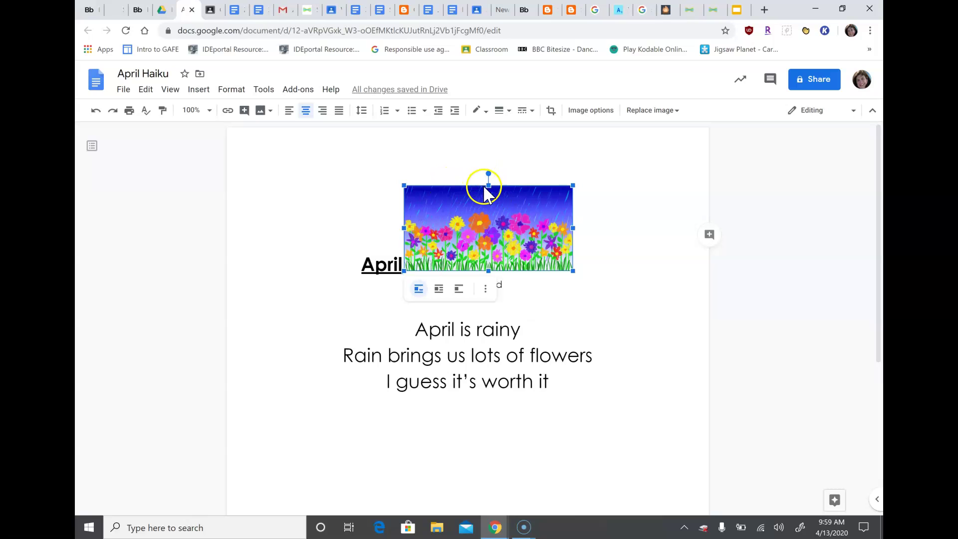
Relocate the flower image onto the blank line below the byline, above the haiku.
left_click(503, 202)
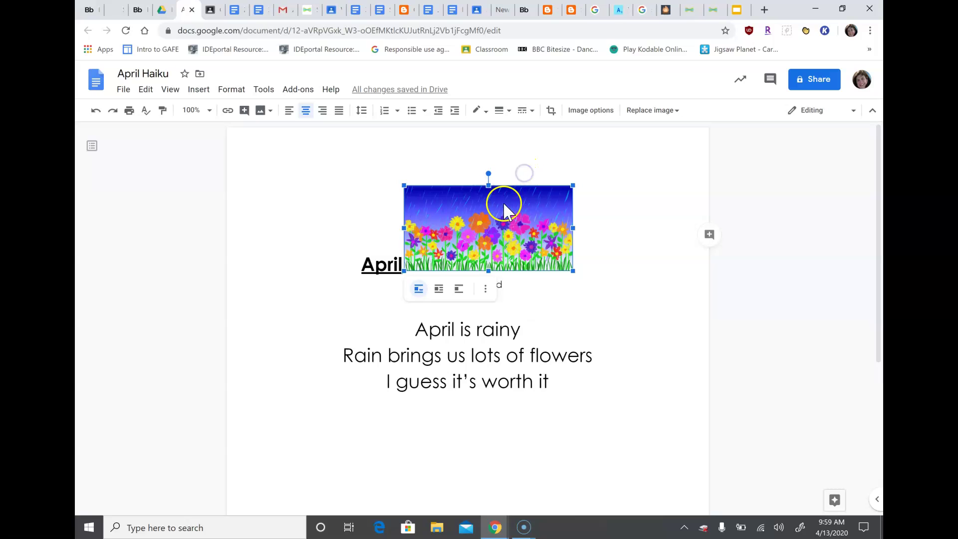
left_click(642, 260)
left_click(540, 216)
key("Delete")
left_click(473, 233)
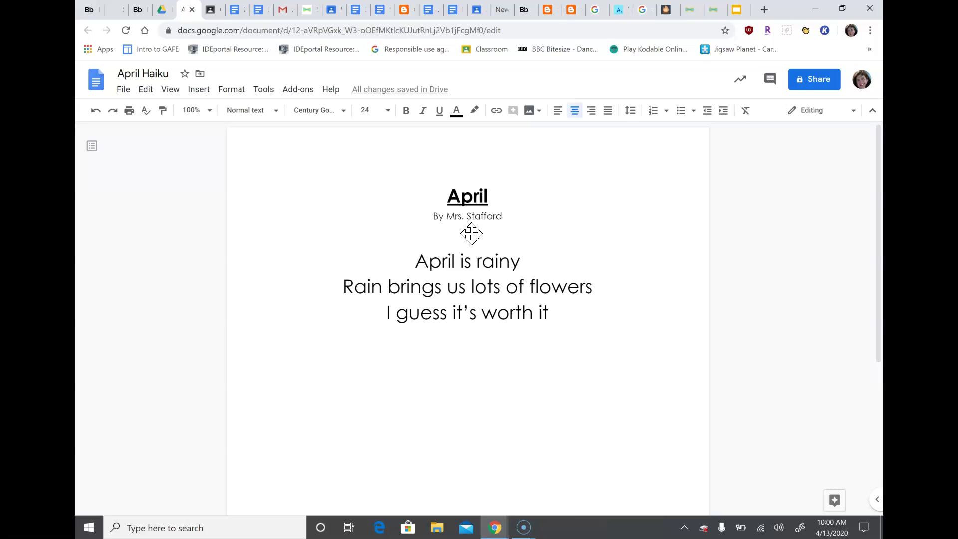
key("ctrl+v")
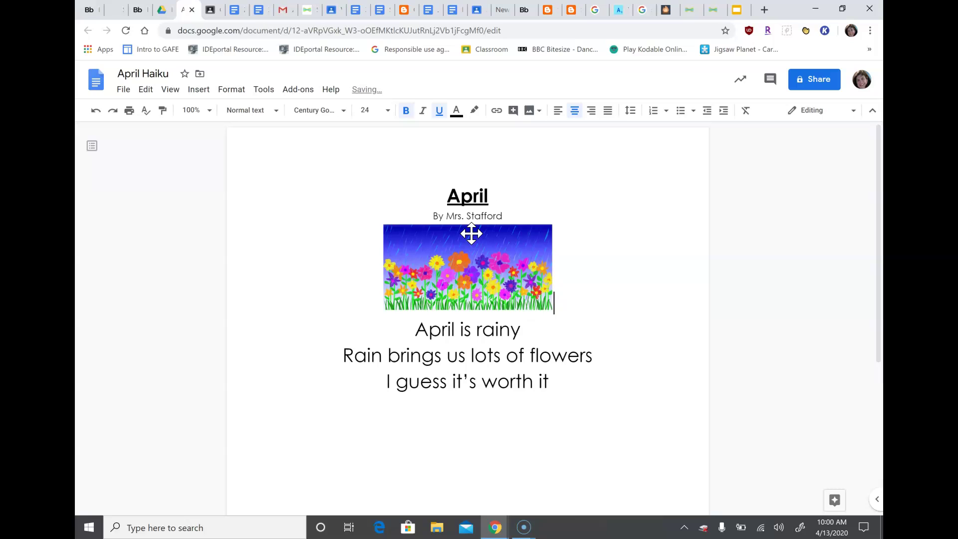
left_click(607, 263)
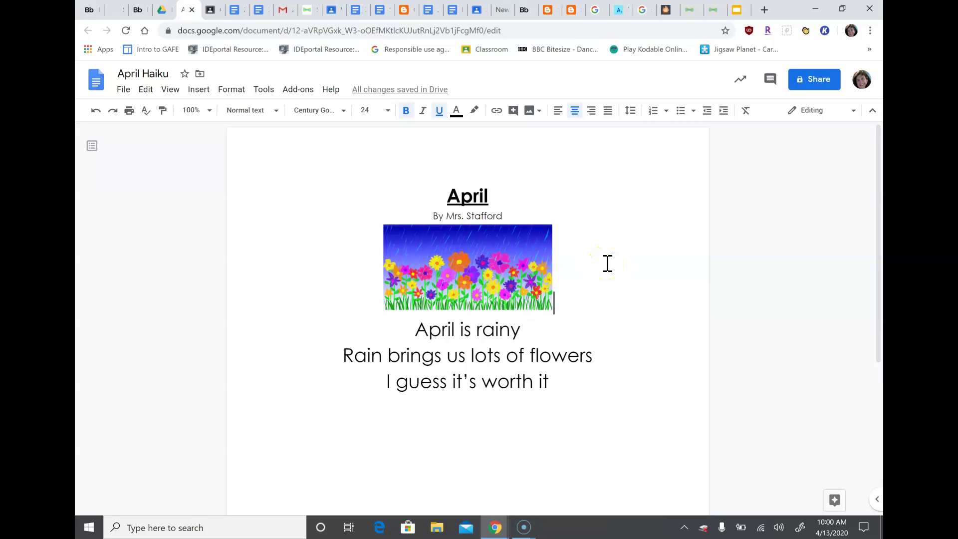
left_click(532, 234)
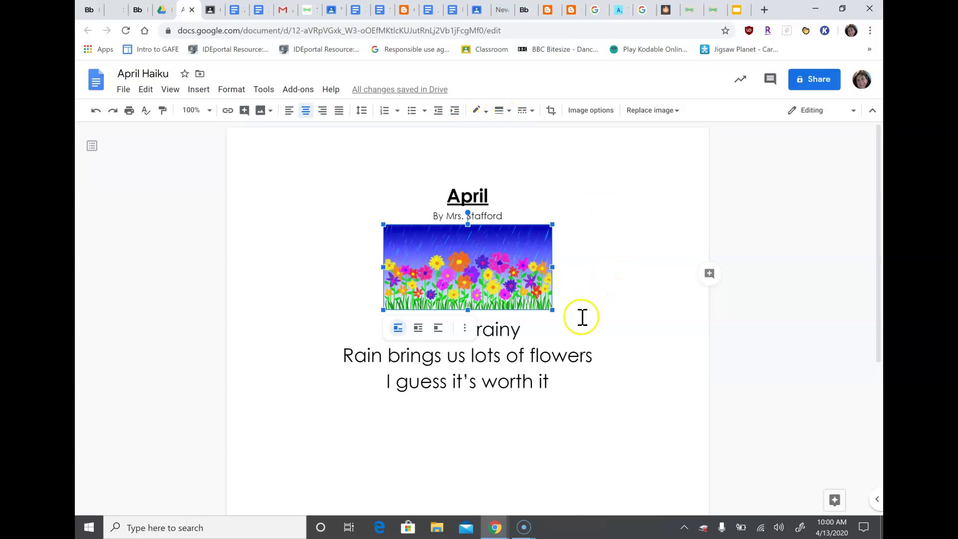
Set the flower image's border weight to 2pt, then thicken it to 4pt.
left_click(555, 334)
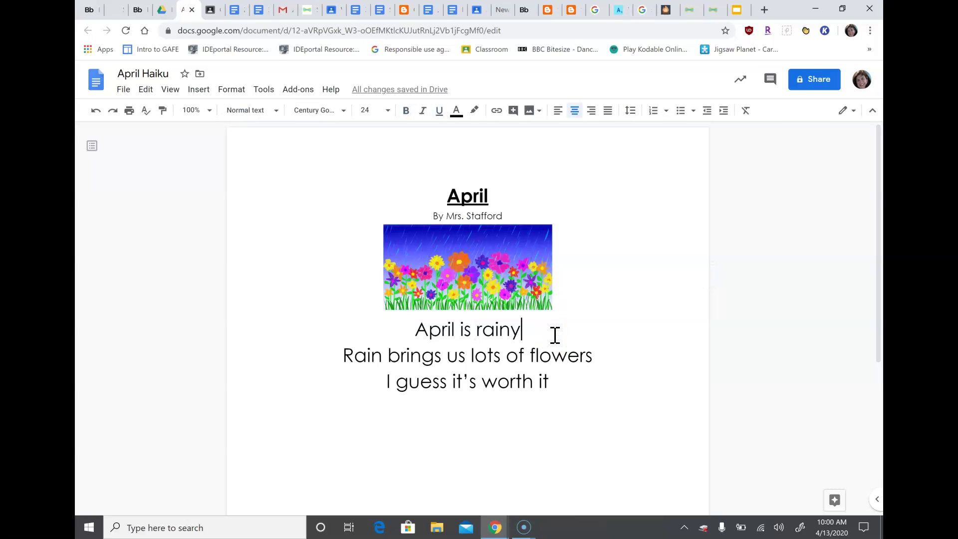
left_click(493, 280)
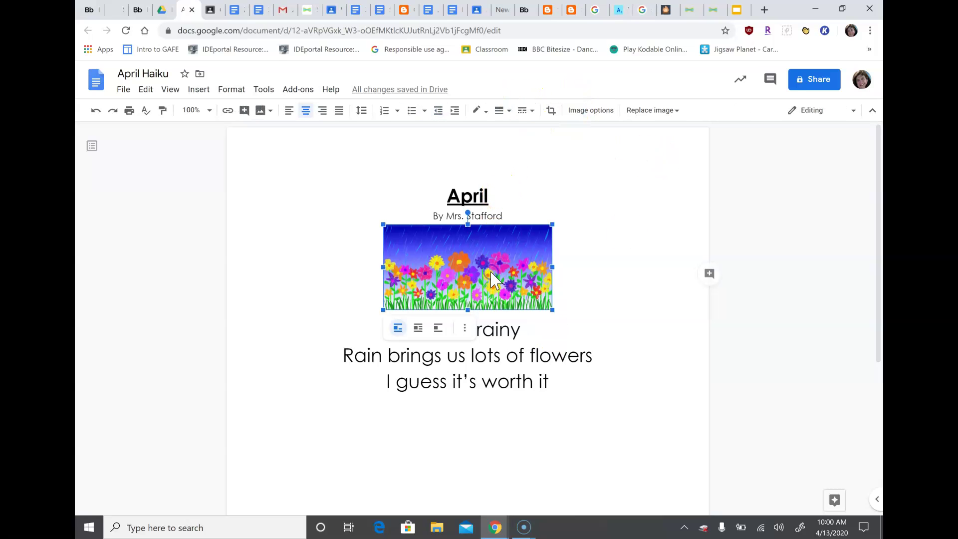
left_click(500, 111)
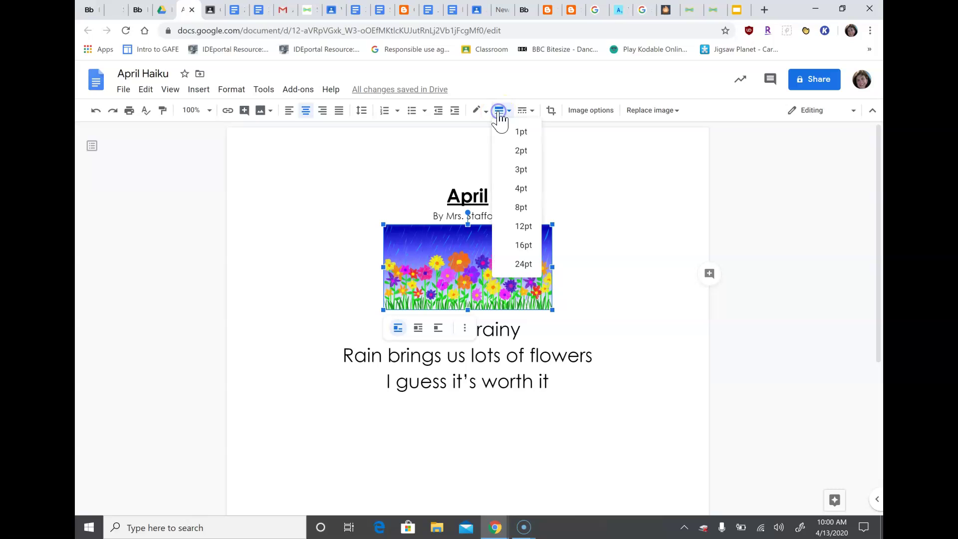
left_click(514, 172)
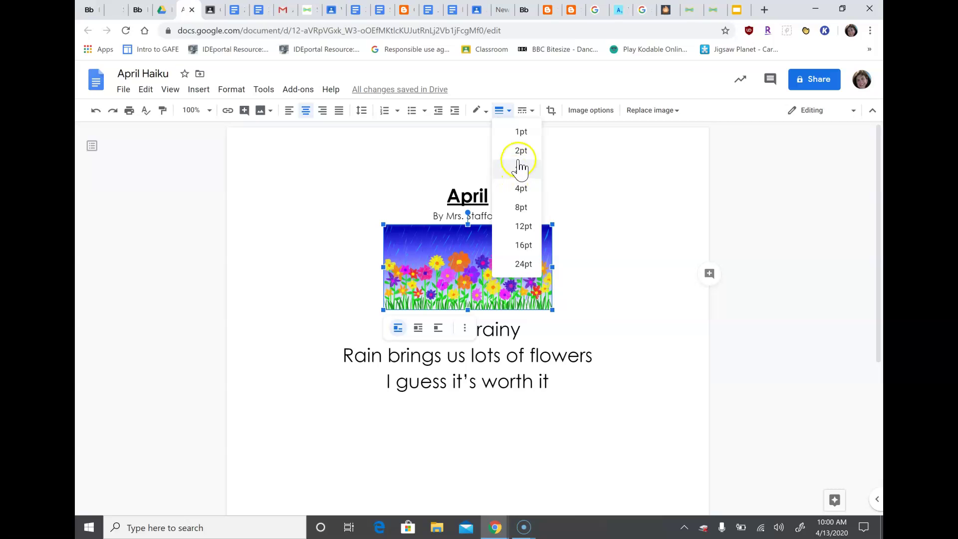
left_click(518, 156)
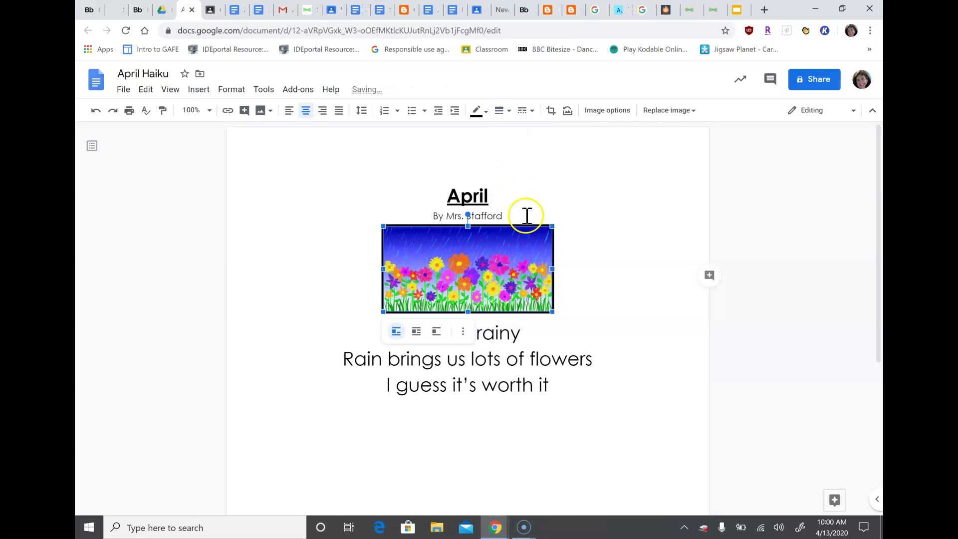
left_click(501, 111)
left_click(519, 188)
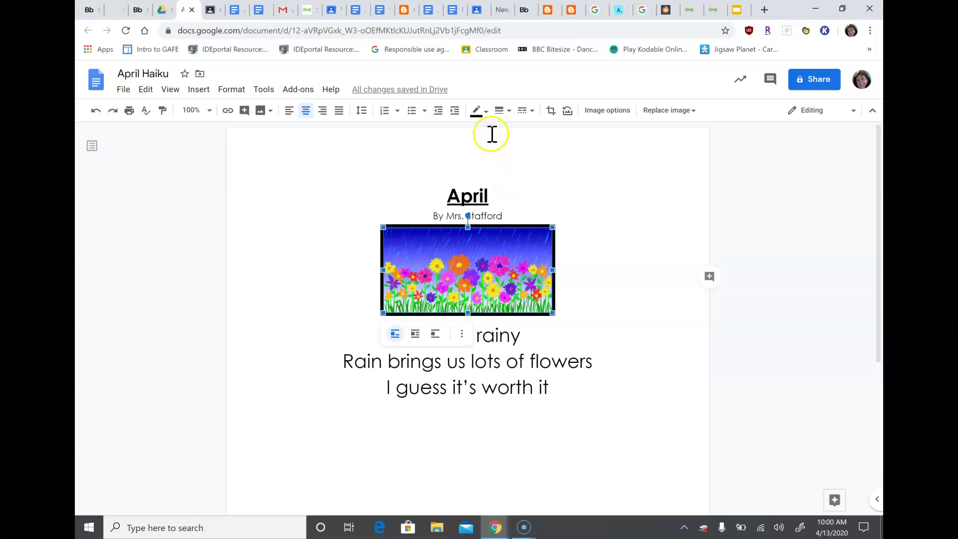
Colour the flower image's border dark green, then switch it to purple.
left_click(487, 112)
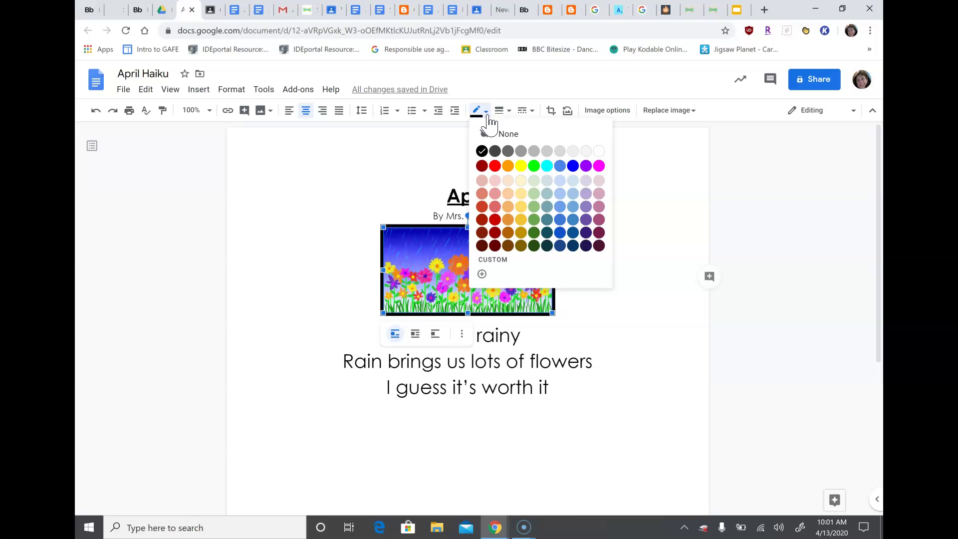
left_click(533, 233)
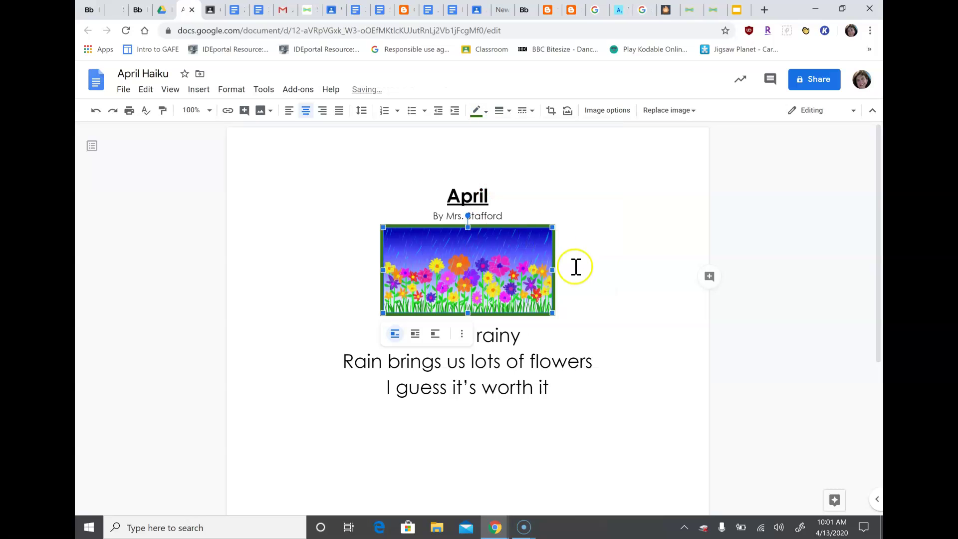
left_click(575, 268)
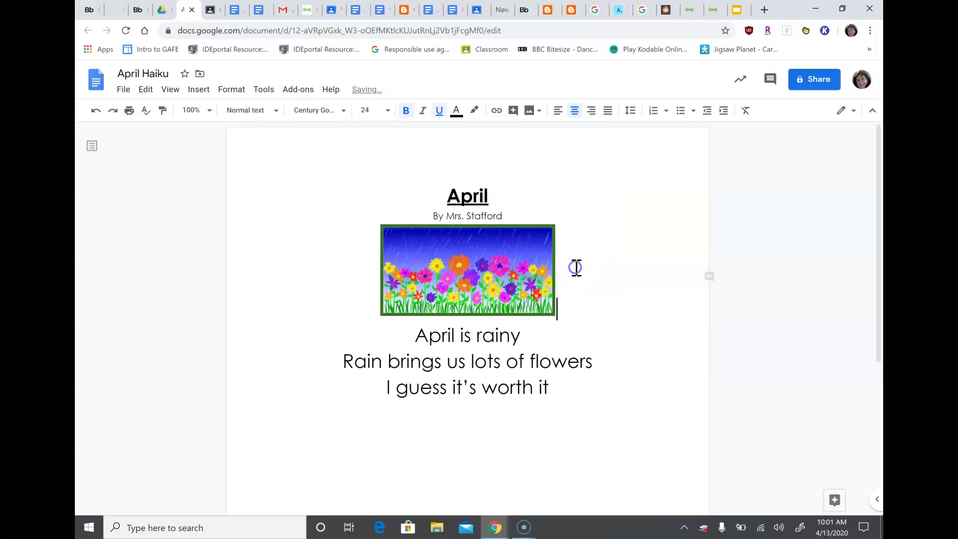
left_click(505, 248)
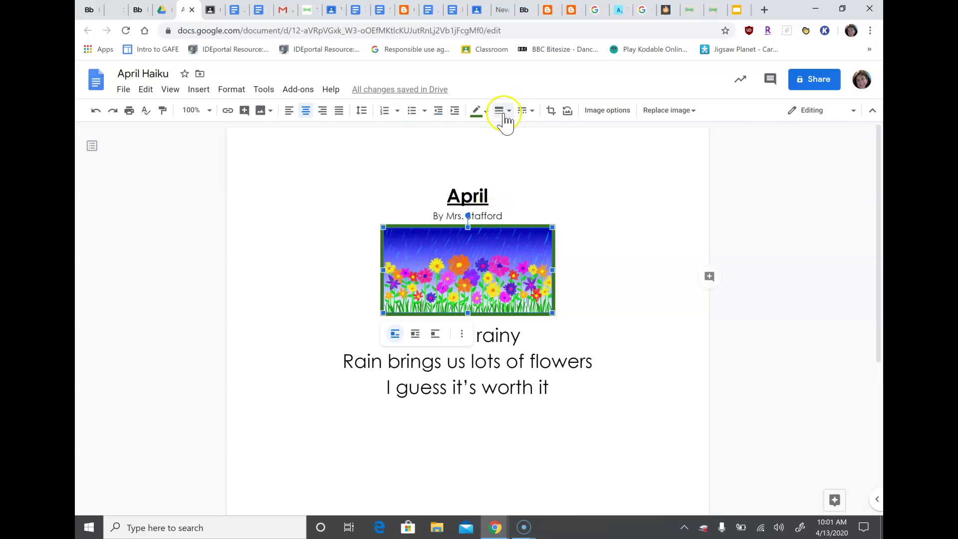
left_click(485, 112)
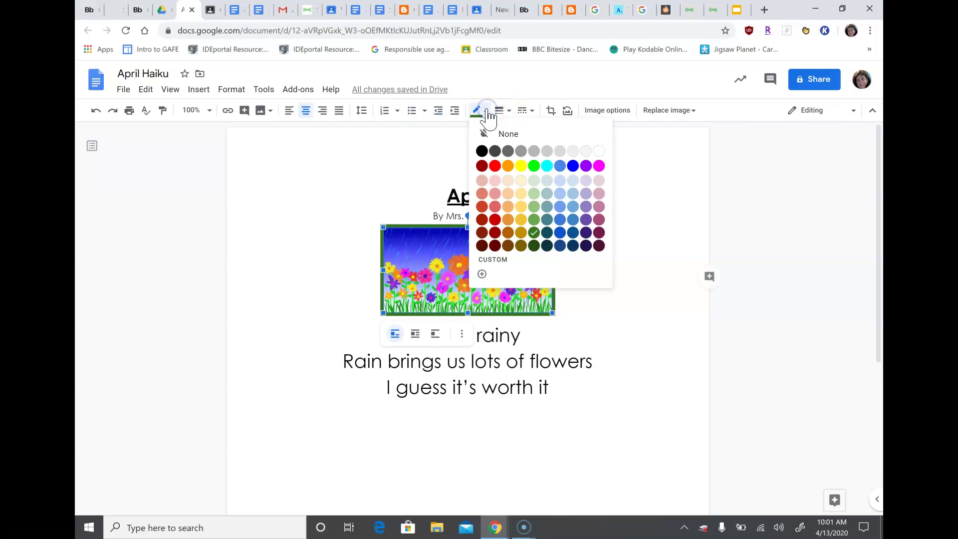
left_click(586, 166)
left_click(583, 267)
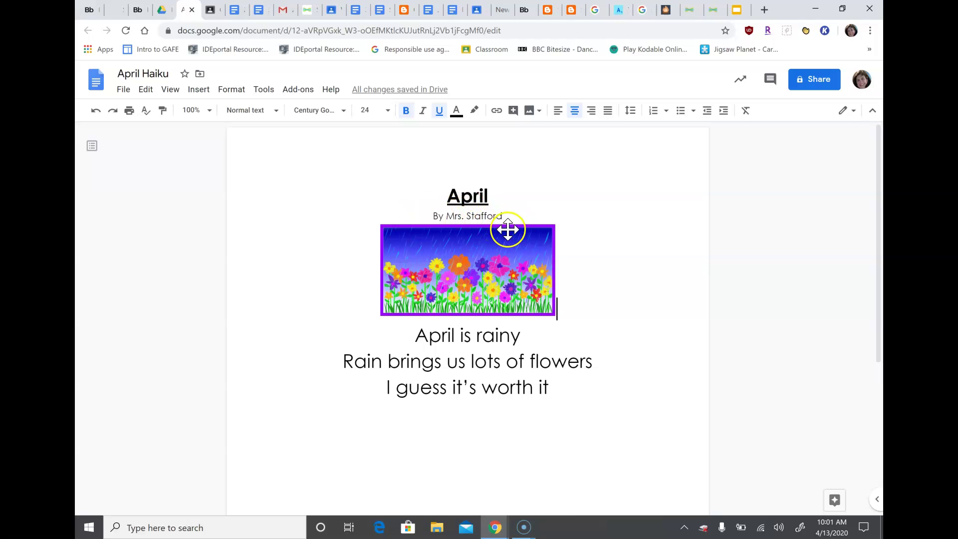
Add a blank line after the final haiku line 'I guess it's worth it'.
left_click(561, 411)
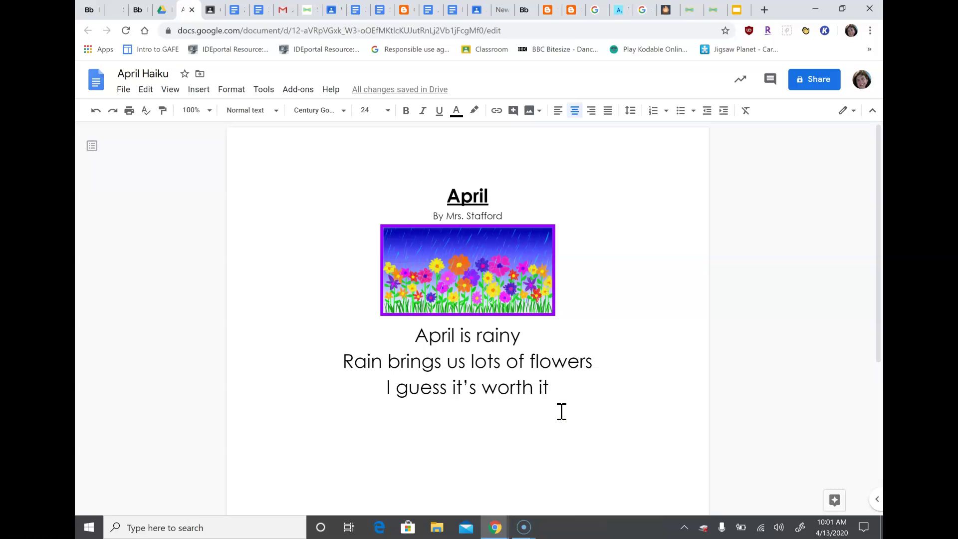
key("Return")
left_click(827, 83)
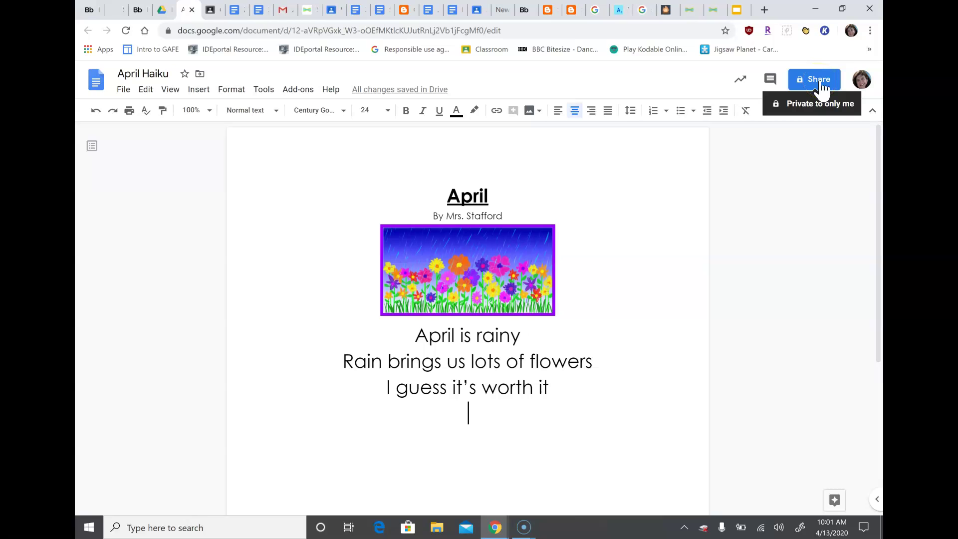
left_click(820, 81)
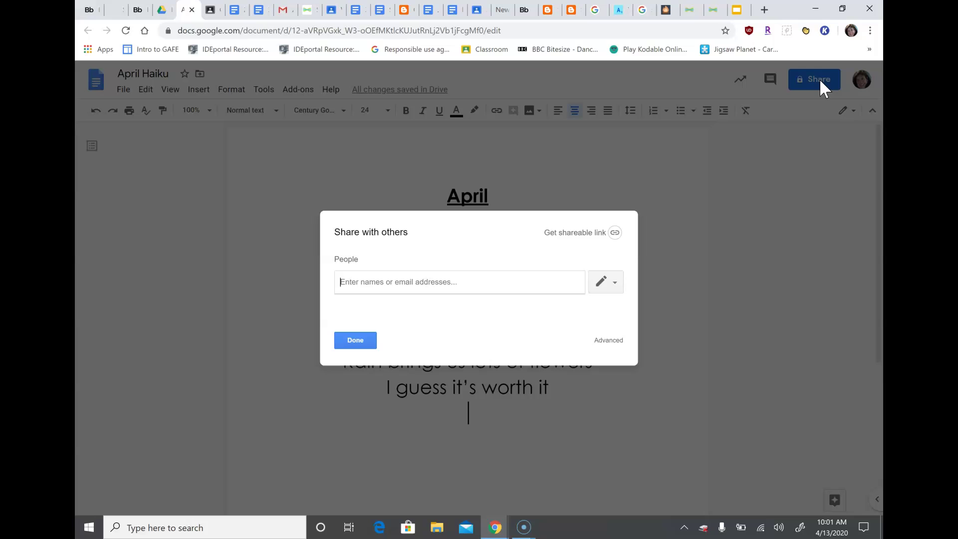
type("sst")
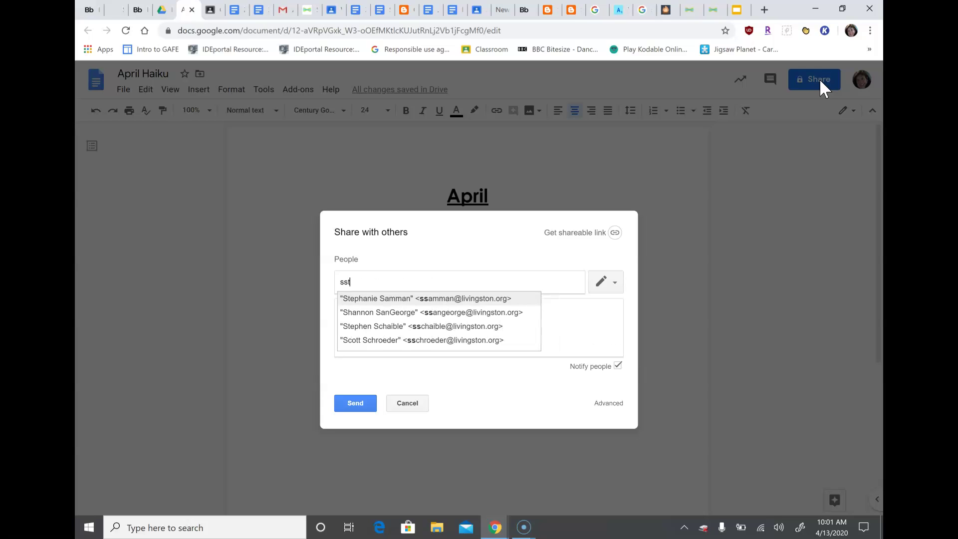
type("a")
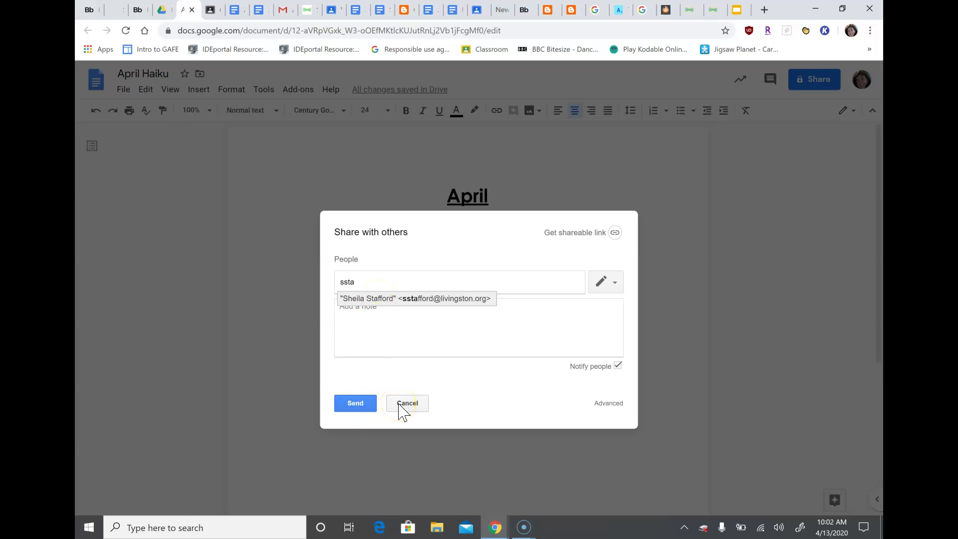
left_click(399, 404)
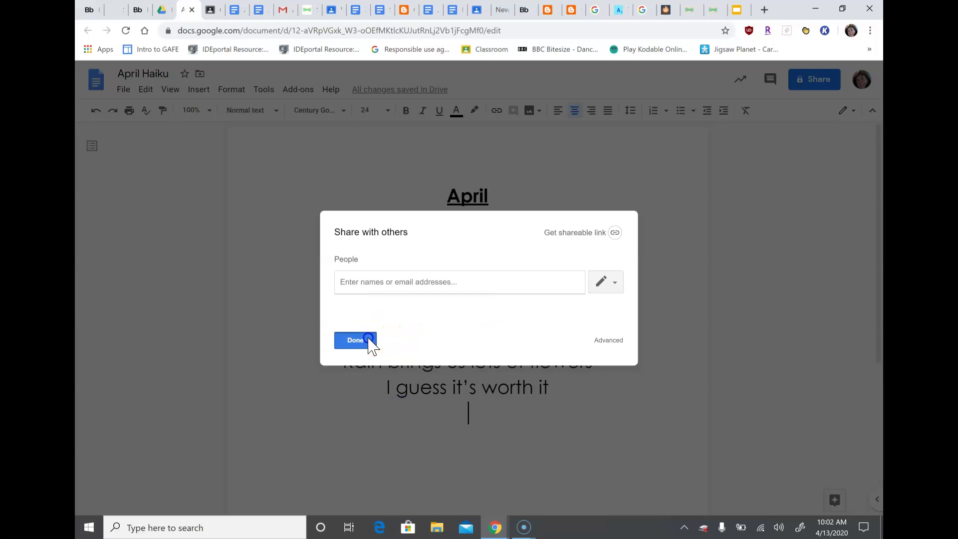
left_click(370, 341)
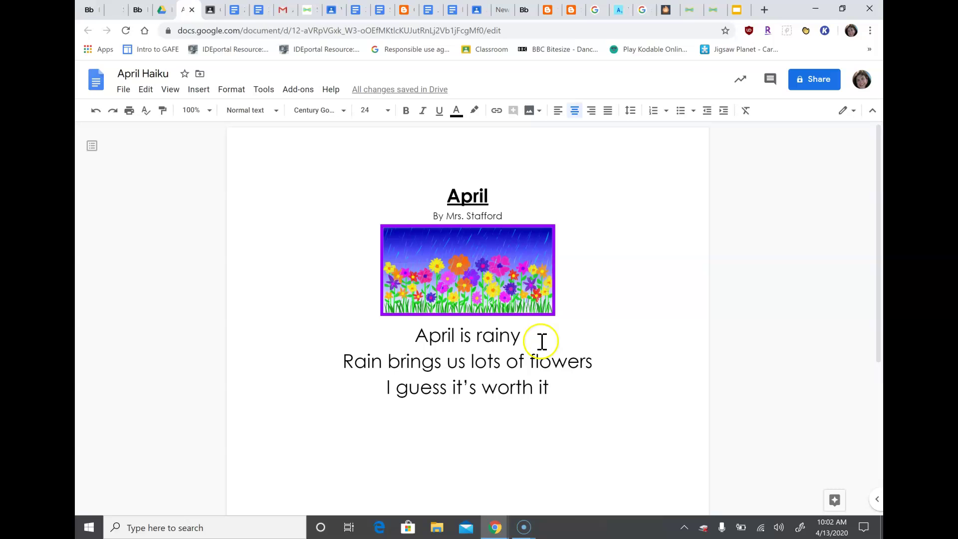